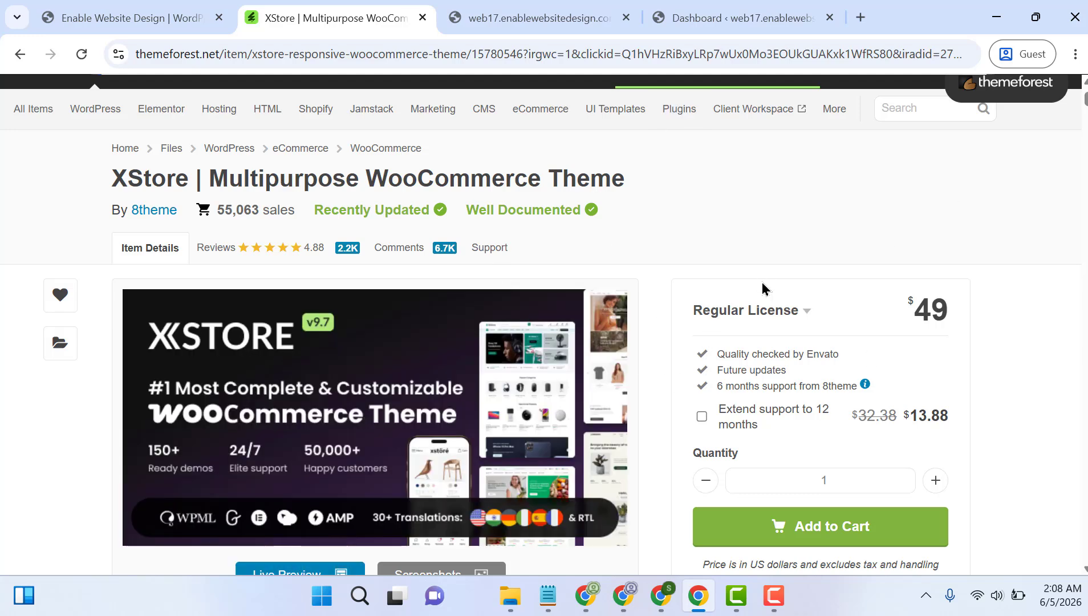
# Step: Open the WordPress admin dashboard of web17.enablewebsitedesign.com by loading its /wp-admin address
pyautogui.click(498, 8)
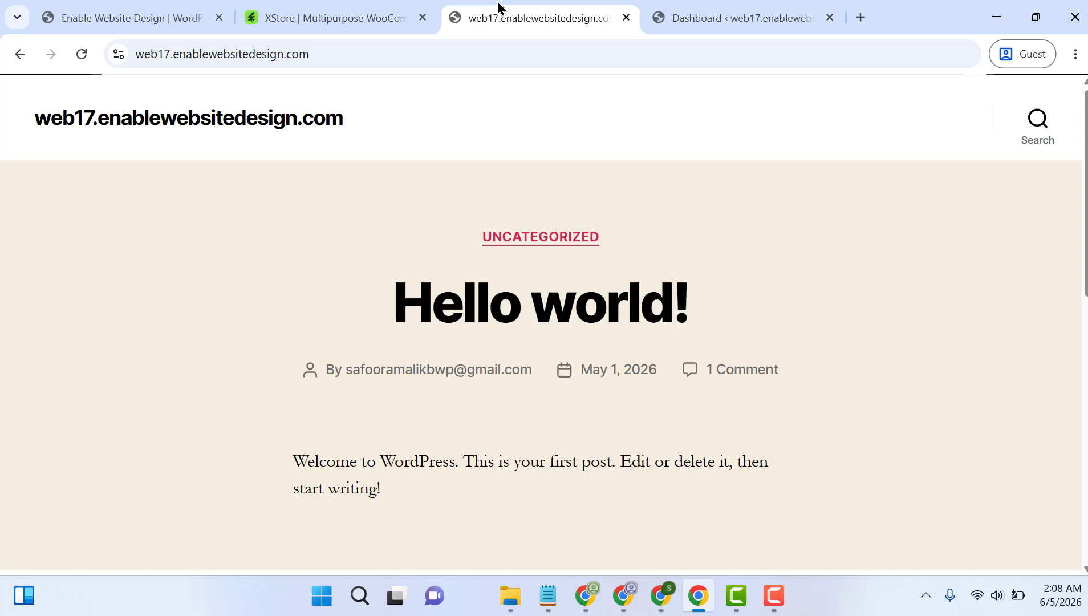
pyautogui.click(415, 59)
pyautogui.click(415, 59)
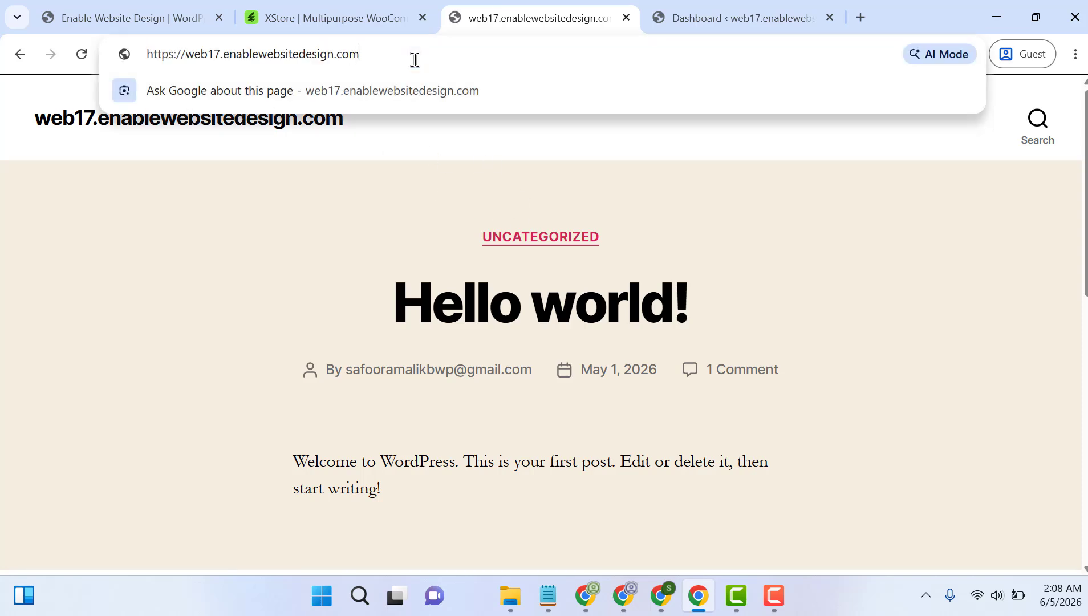
pyautogui.write('wp-ad')
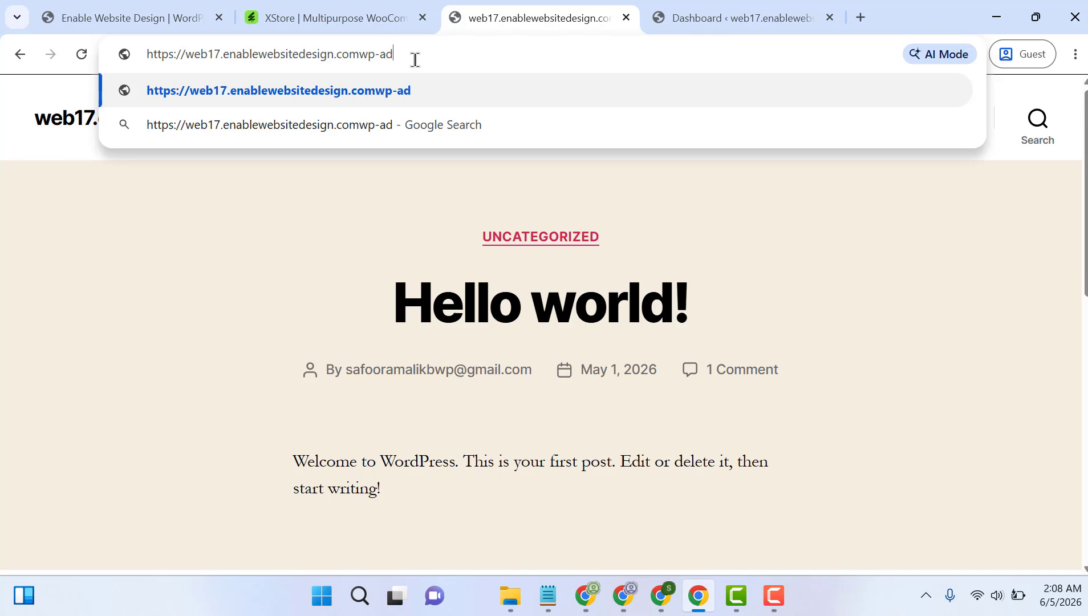
pyautogui.press('BackSpace')
pyautogui.press('BackSpace')
pyautogui.press('BackSpace')
pyautogui.press('BackSpace')
pyautogui.press('BackSpace')
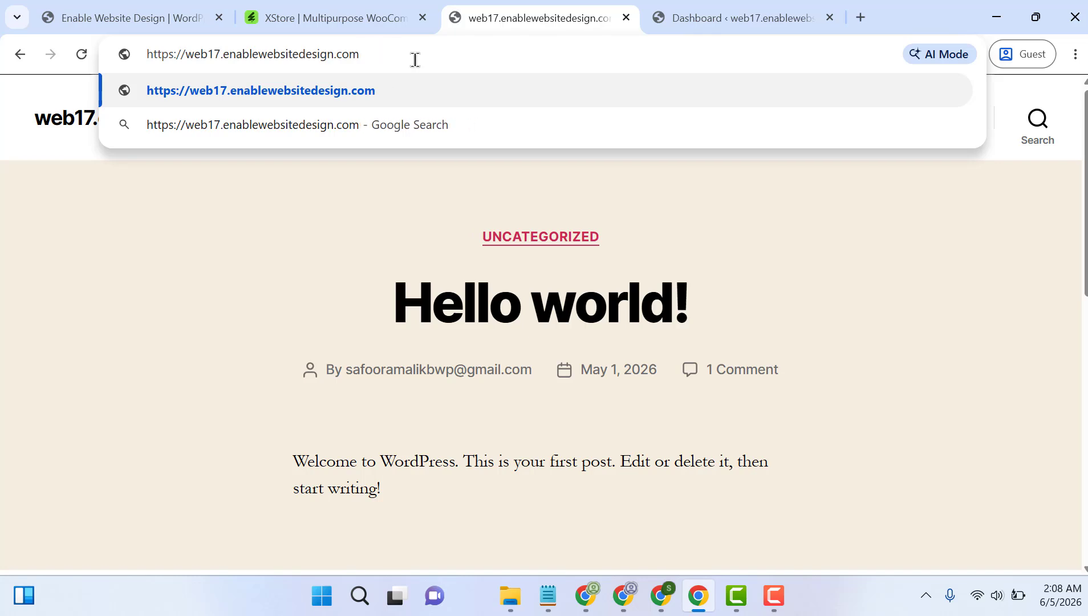
pyautogui.write('/wp-admin')
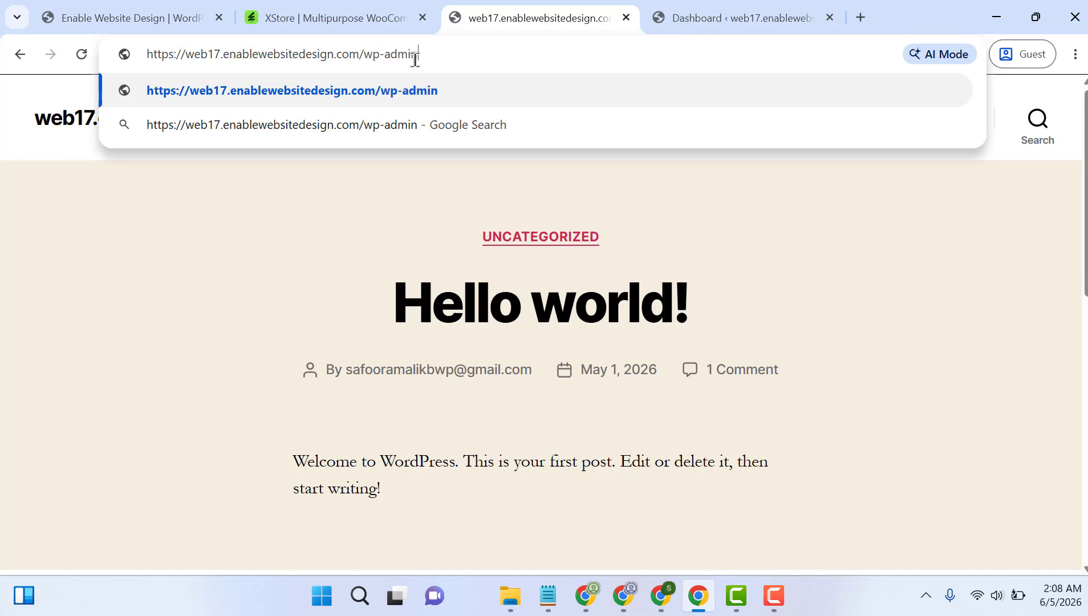
pyautogui.press('Return')
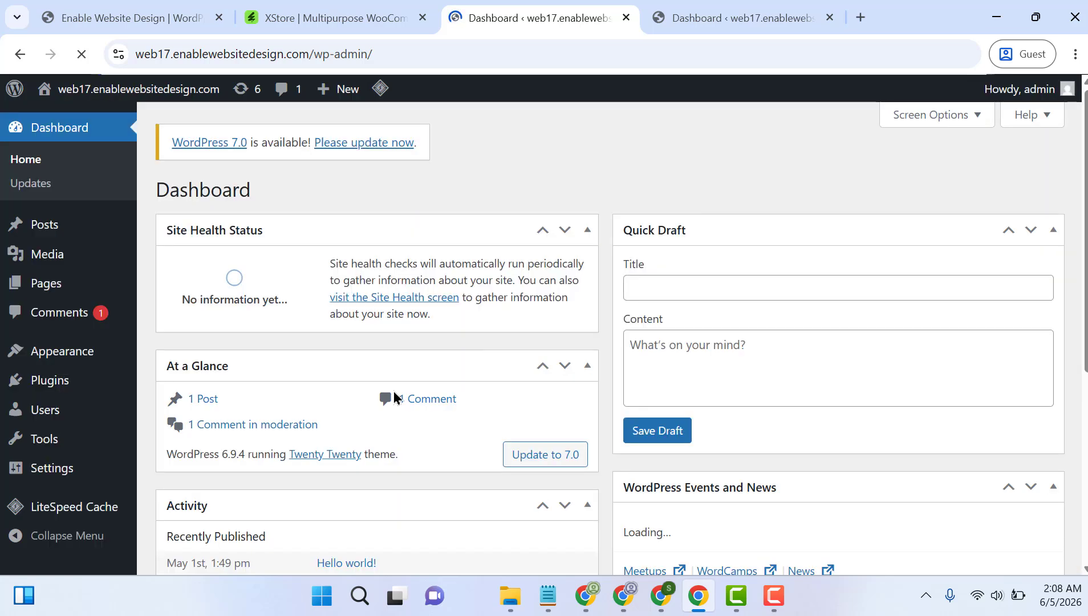
# Step: Open the WordPress page for adding a new plugin
pyautogui.moveTo(258, 342)
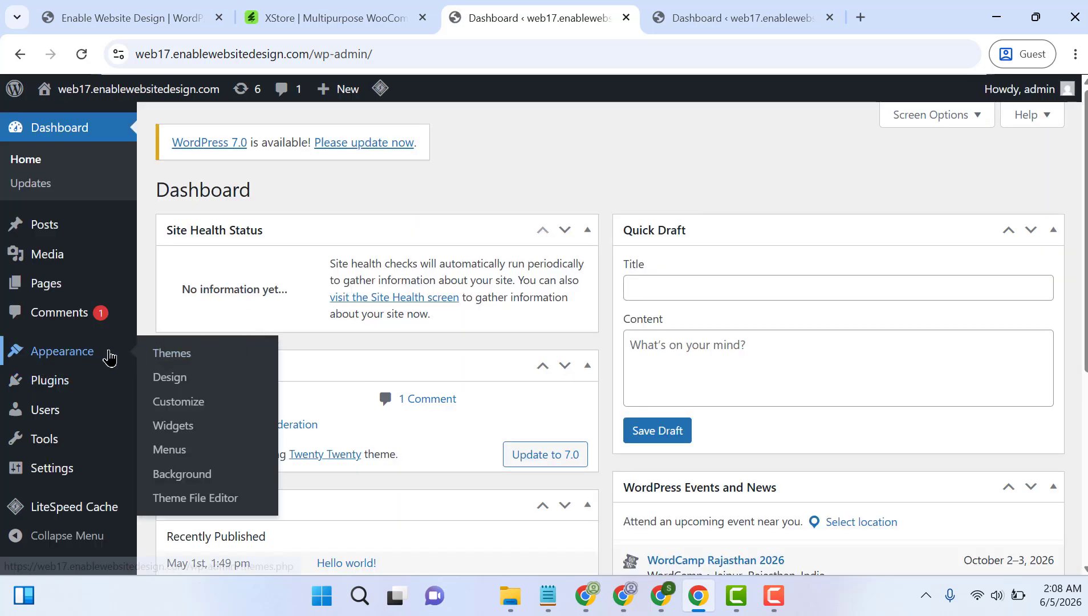
pyautogui.moveTo(53, 388)
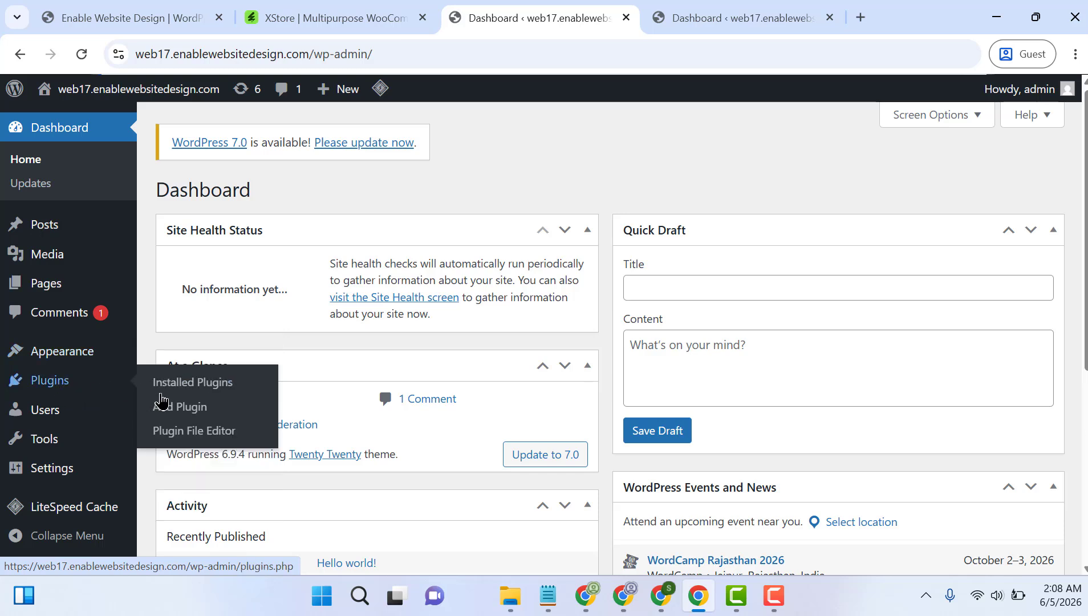
pyautogui.click(171, 407)
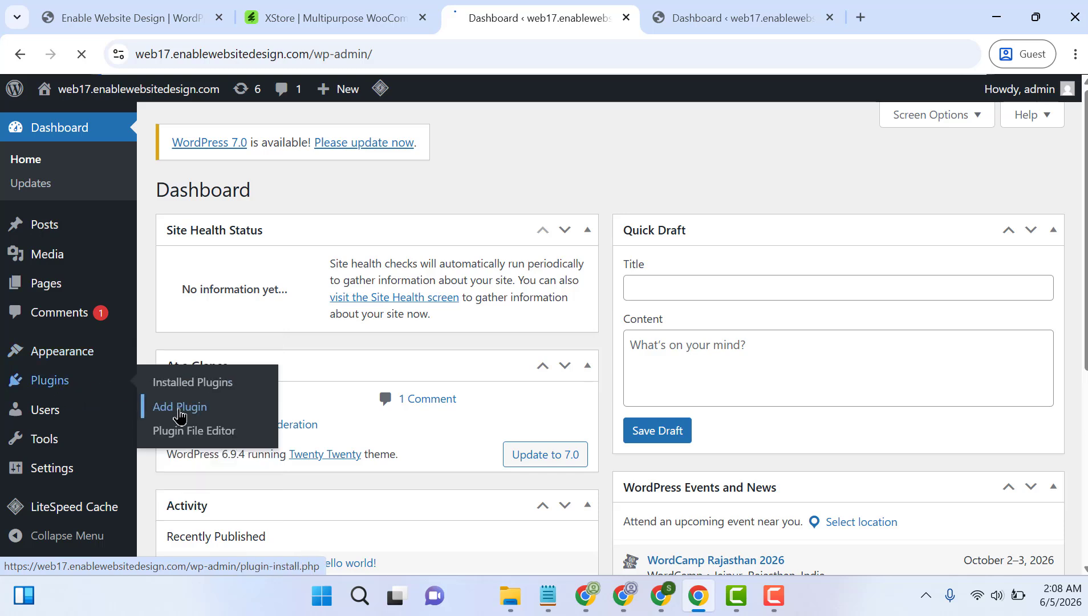
# Step: Search Google for "elementor pro" in a new browser tab and open the Elementor Pro plans page
pyautogui.click(857, 8)
pyautogui.write('elem')
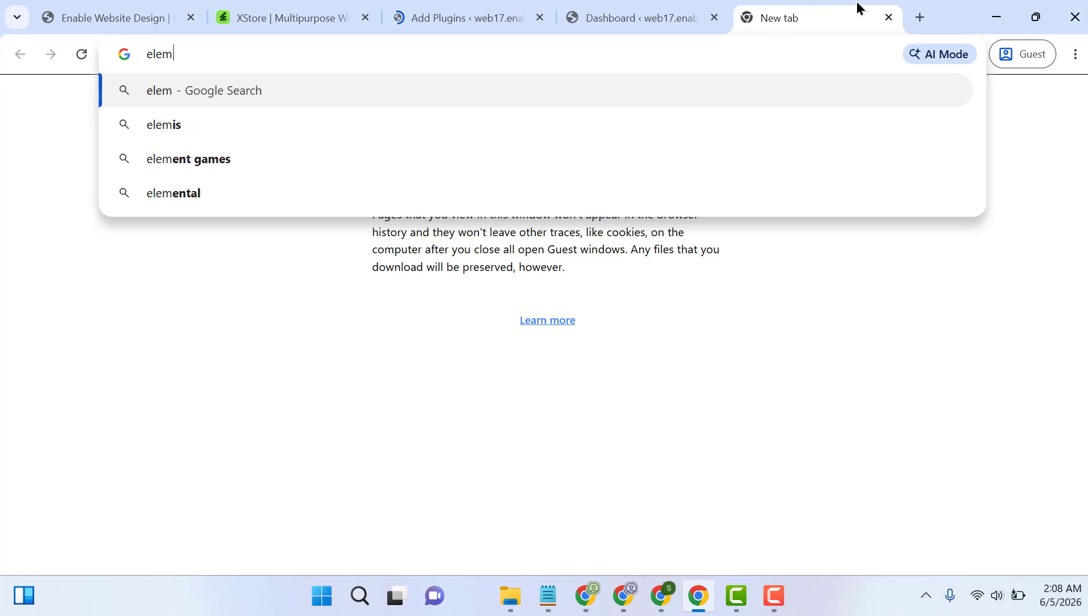
pyautogui.write('entor pro')
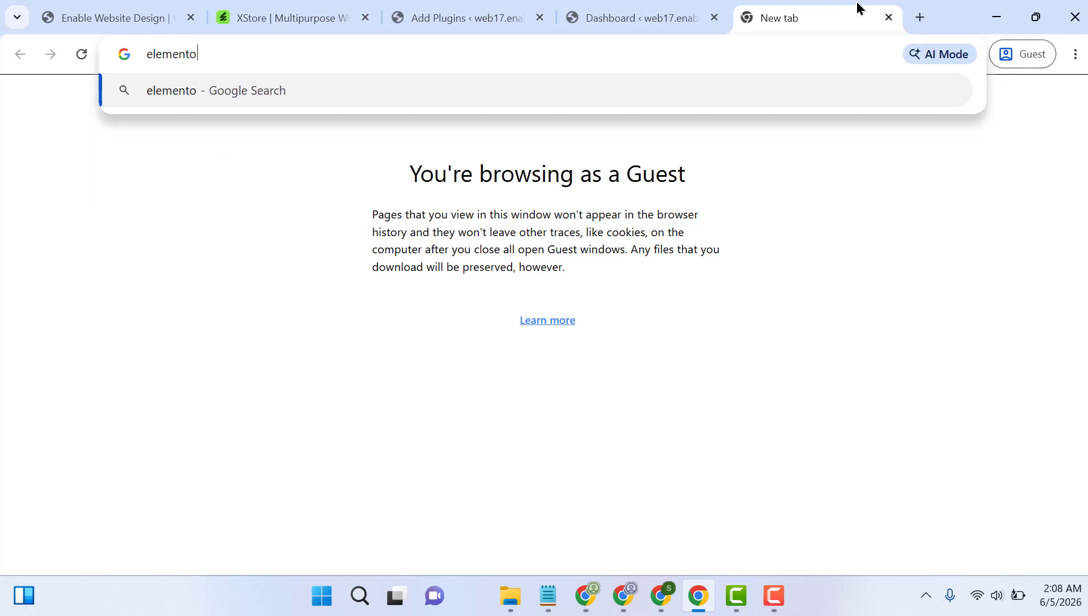
pyautogui.press('Return')
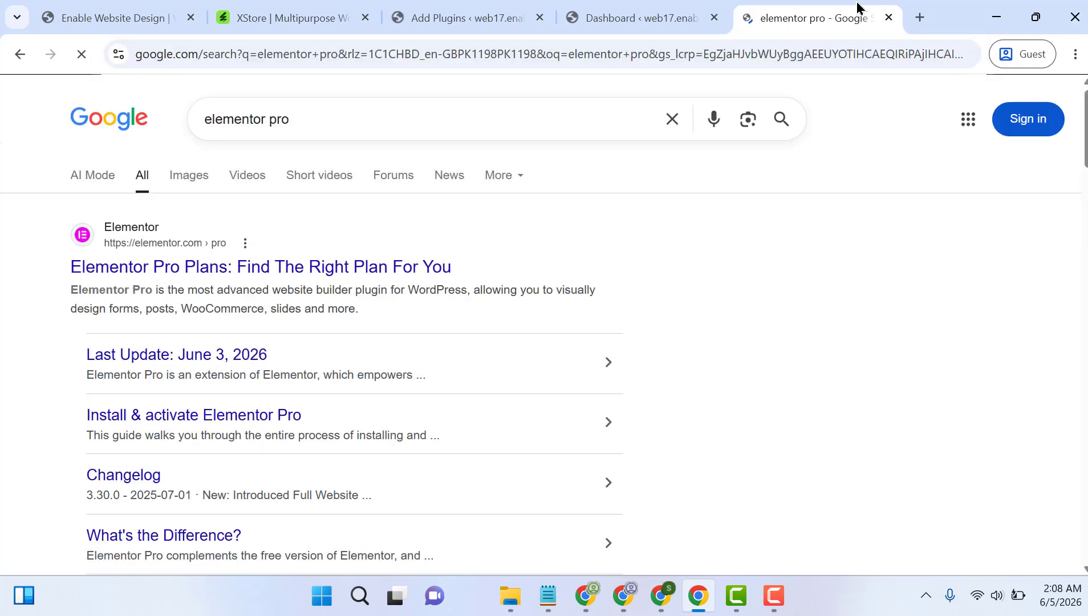
pyautogui.click(200, 273)
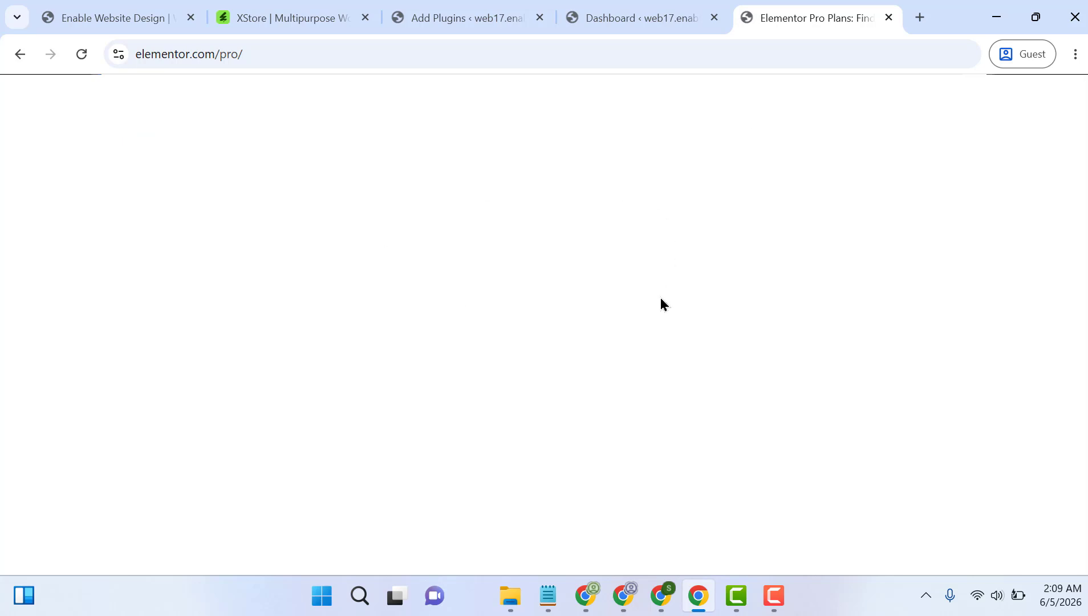
# Step: Return to the Add Plugins page, search for "elementor", and install and activate the Elementor Website Builder plugin
pyautogui.click(463, 9)
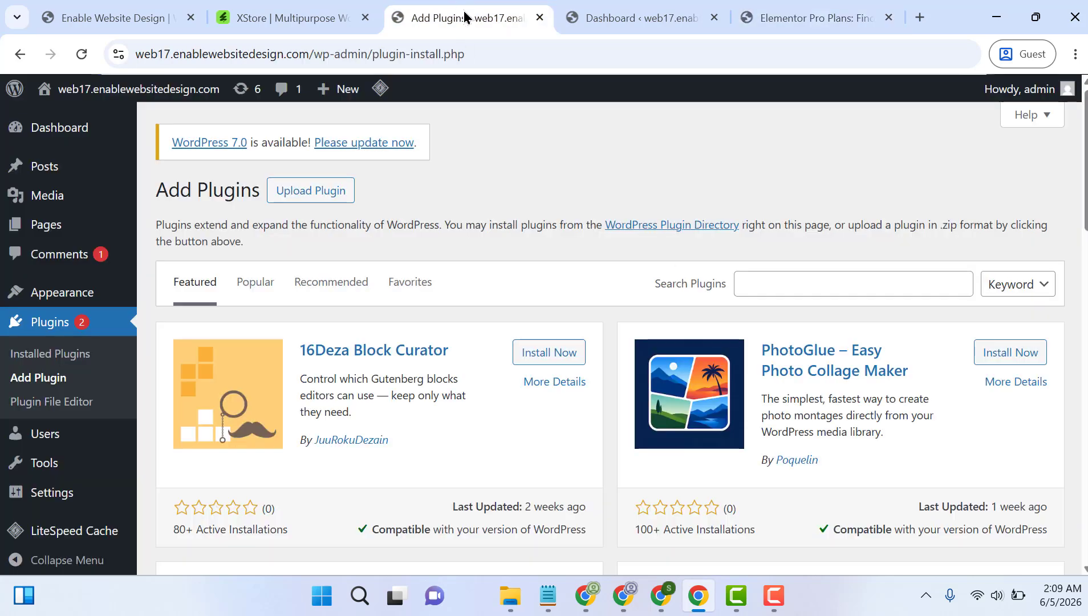
pyautogui.click(337, 186)
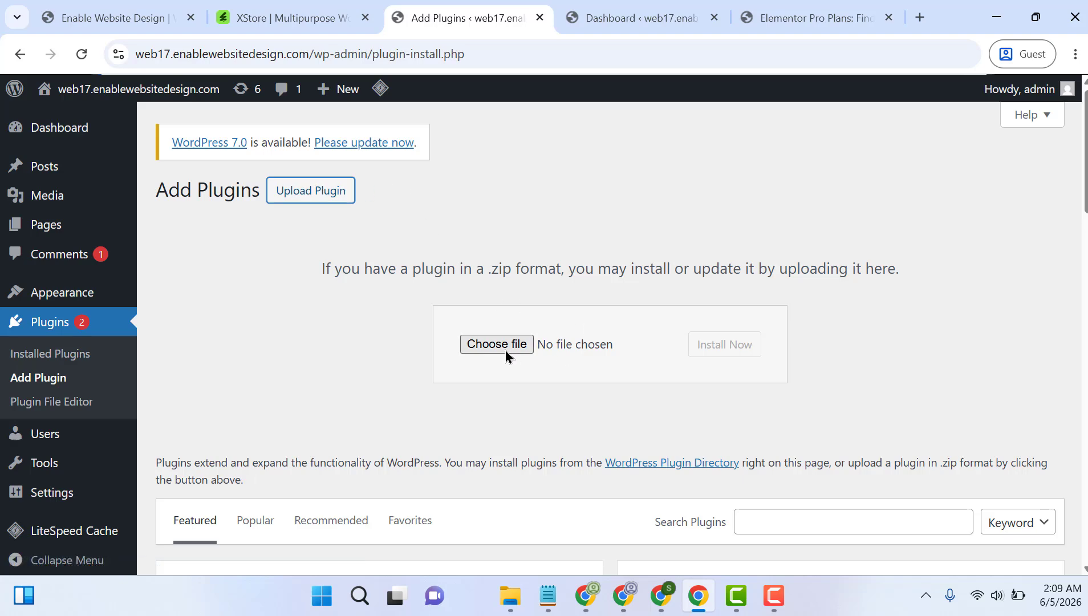
pyautogui.scroll(-3, 1042, 233)
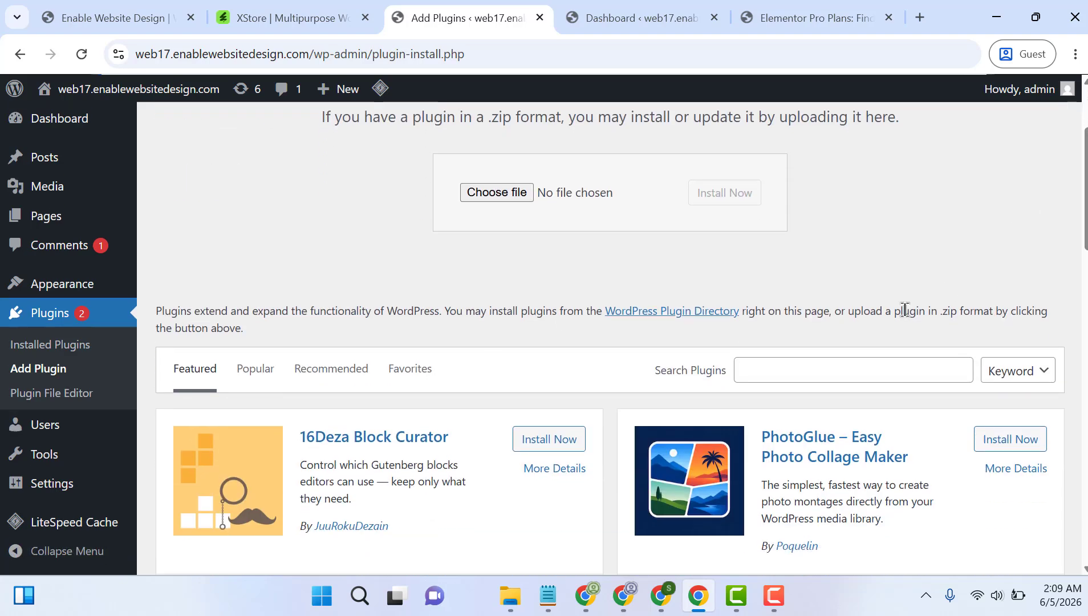
pyautogui.click(843, 365)
pyautogui.write('elementor')
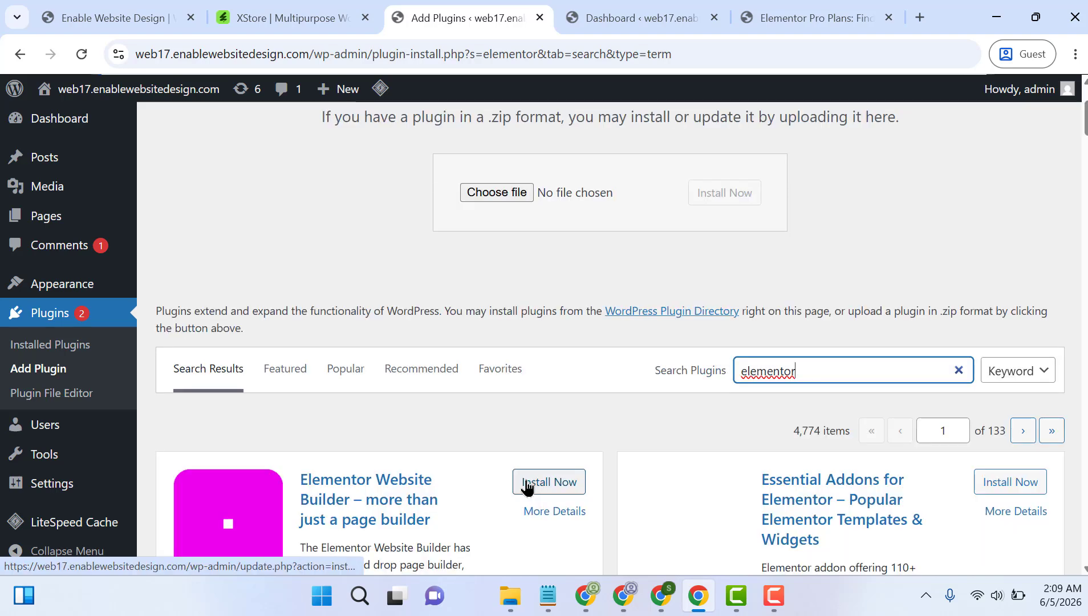
pyautogui.click(528, 483)
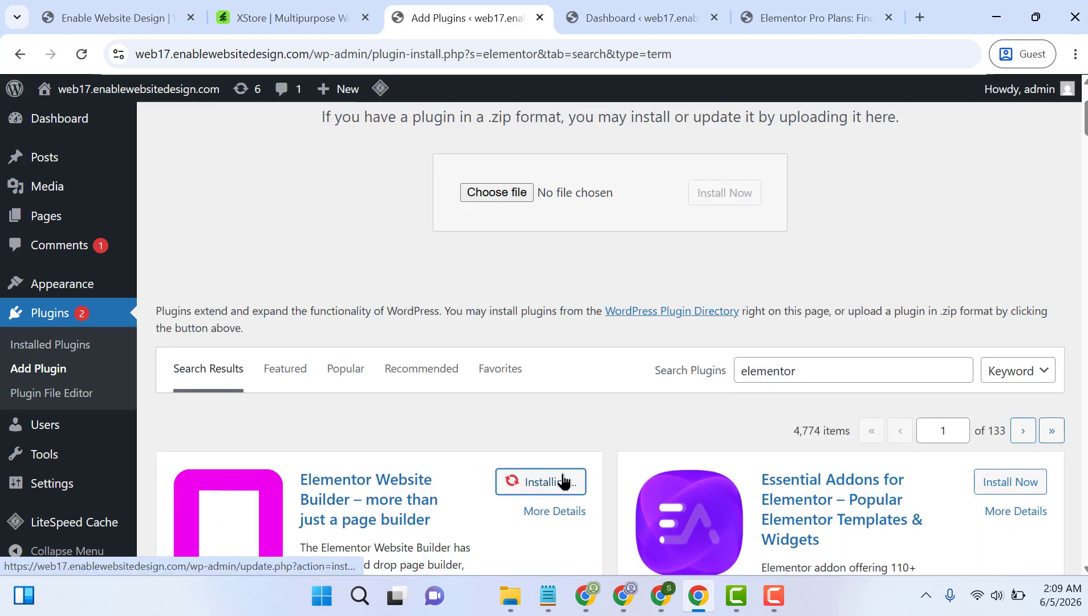
pyautogui.scroll(-4, 570, 285)
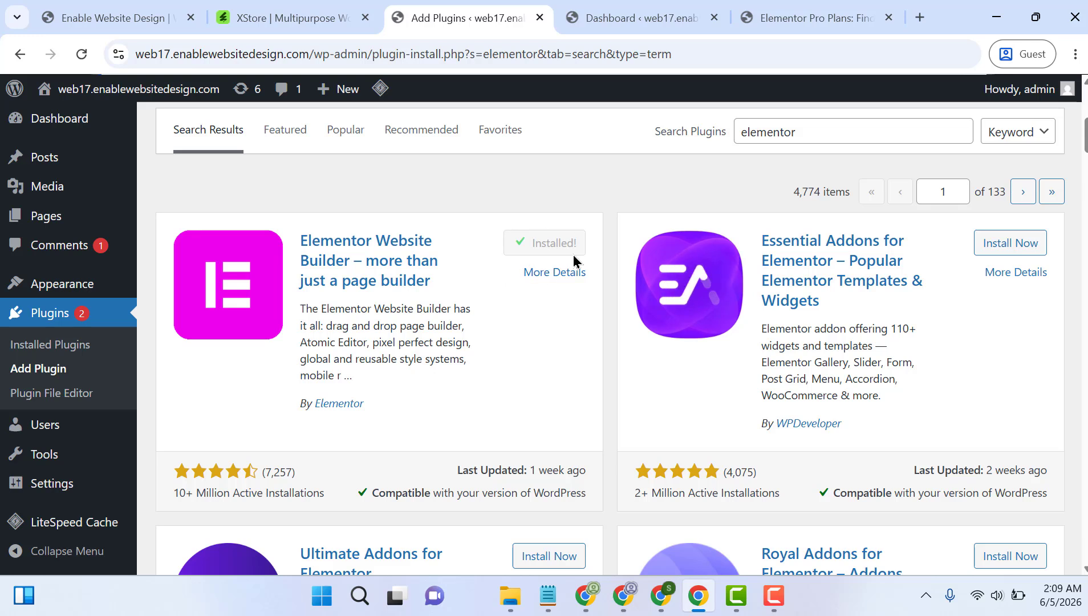
pyautogui.click(556, 246)
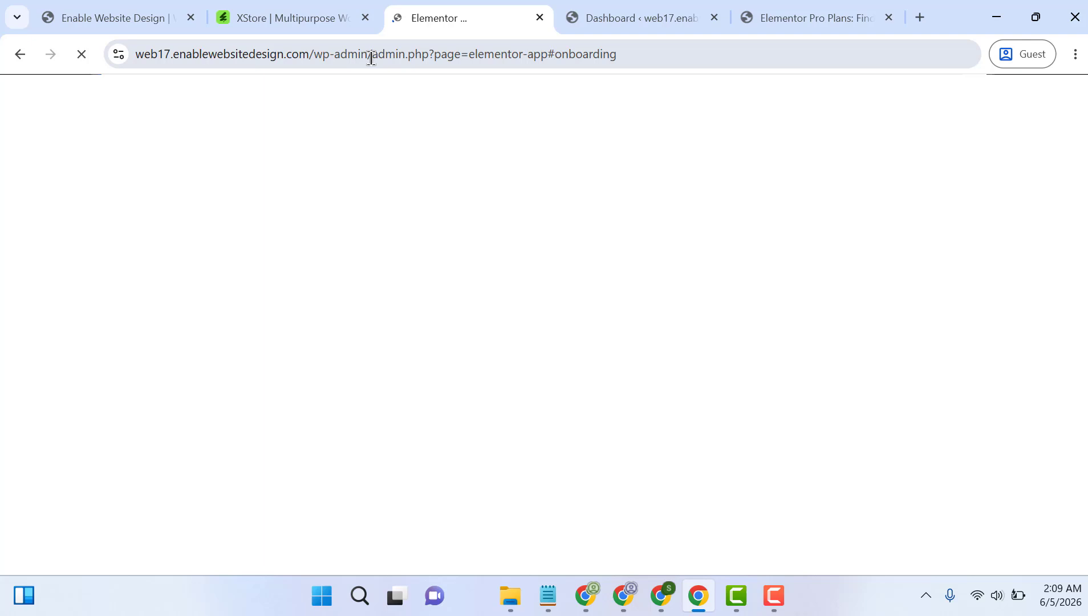
# Step: Leave the Elementor onboarding page by shortening its address to web17.enablewebsitedesign.com/wp-admin/ and loading it
pyautogui.moveTo(372, 57); pyautogui.dragTo(714, 73)
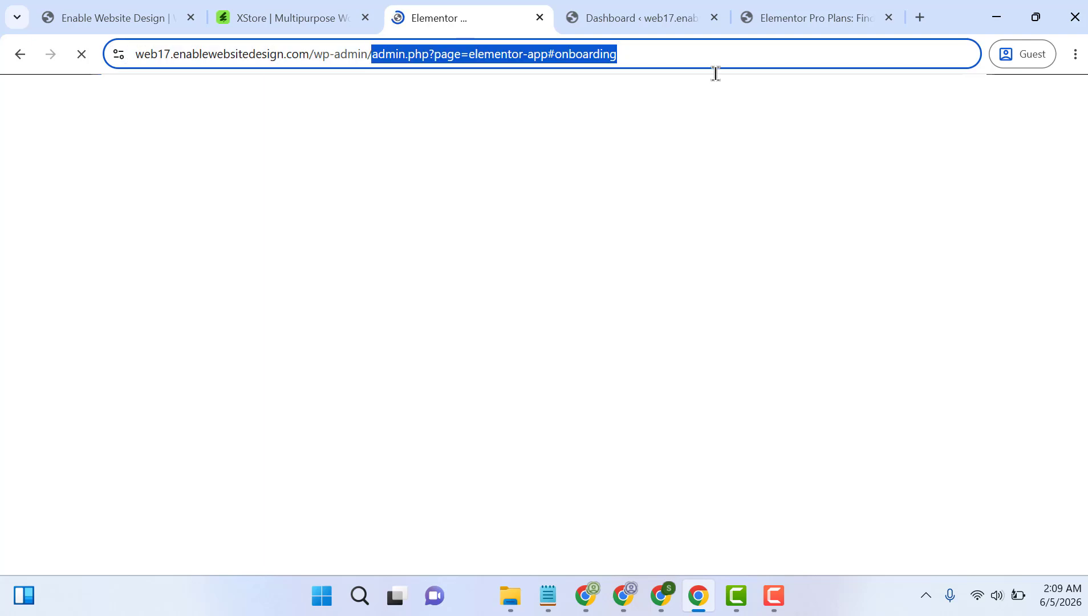
pyautogui.press('BackSpace')
pyautogui.press('Return')
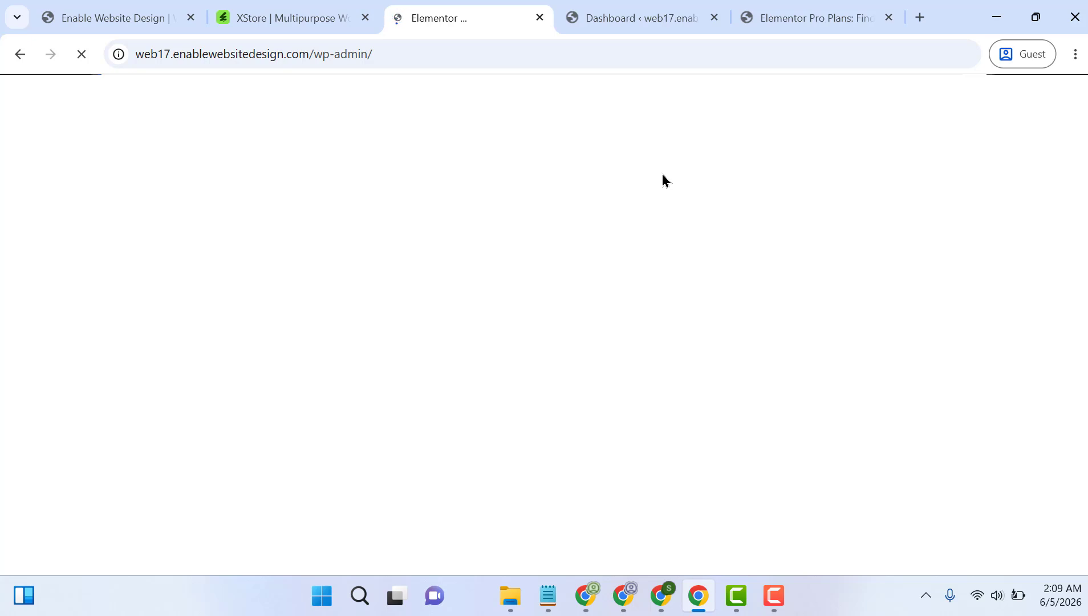
# Step: Switch to the other open dashboard tab and open the plugin upload page there
pyautogui.click(617, 8)
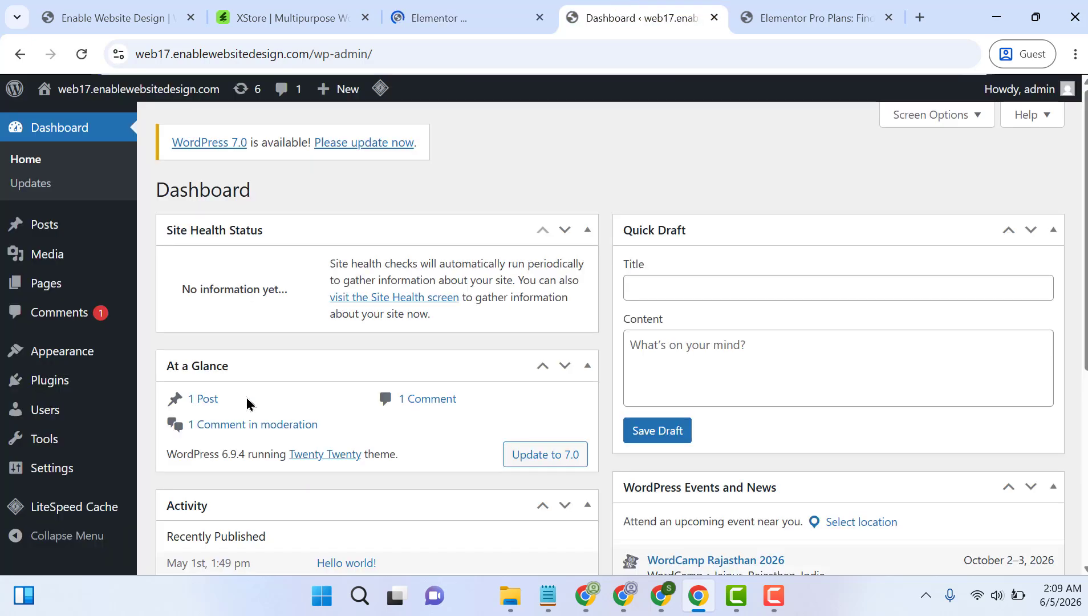
pyautogui.moveTo(59, 383)
pyautogui.click(163, 403)
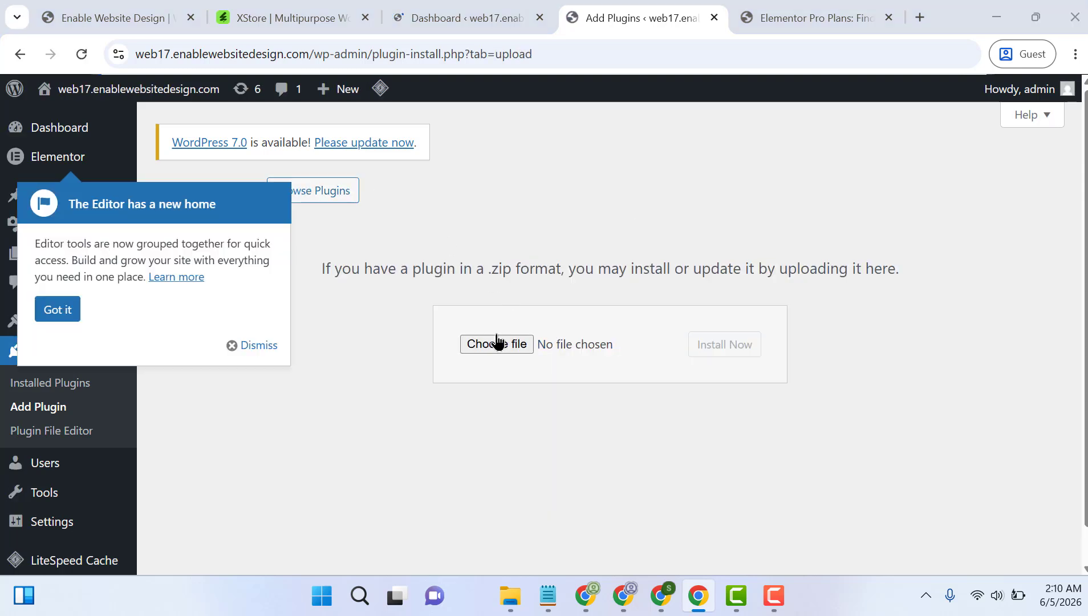
# Step: Choose elementor-pro_v4.1.0.zip from the elementor-pro_v4.1.0_package folder in D:\Premier Tech Studio as the plugin file to upload
pyautogui.click(498, 343)
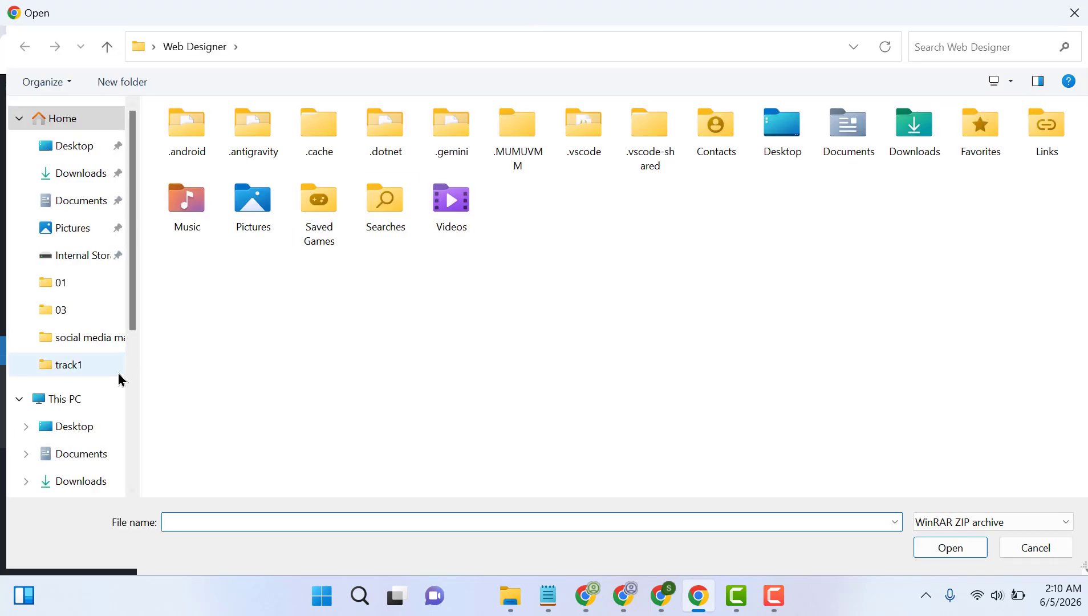
pyautogui.click(74, 403)
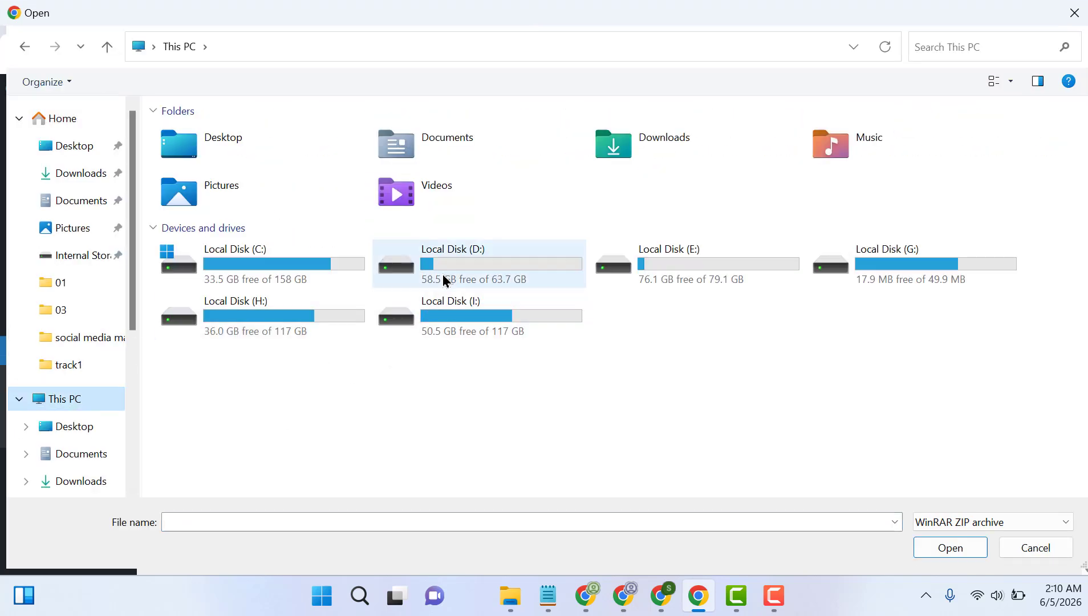
pyautogui.doubleClick(446, 279)
pyautogui.click(879, 184)
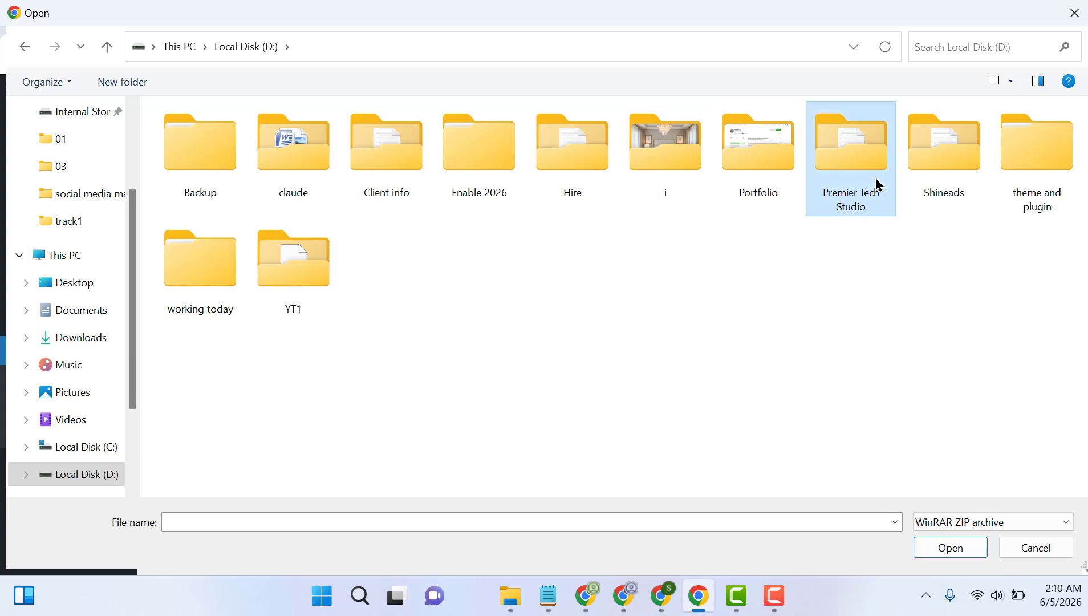
pyautogui.doubleClick(878, 184)
pyautogui.click(250, 144)
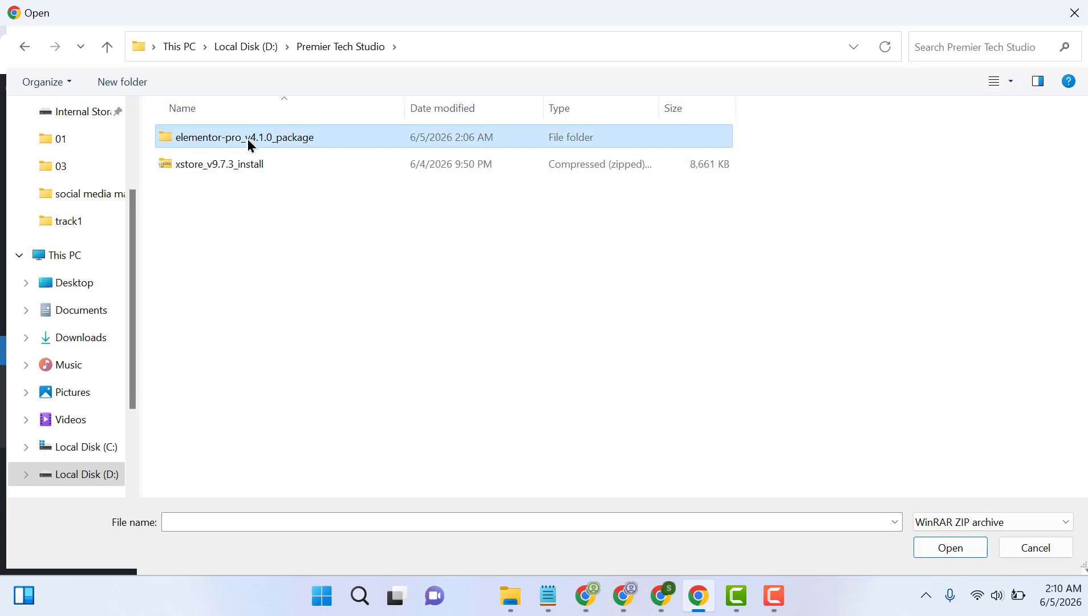
pyautogui.doubleClick(250, 144)
pyautogui.doubleClick(254, 141)
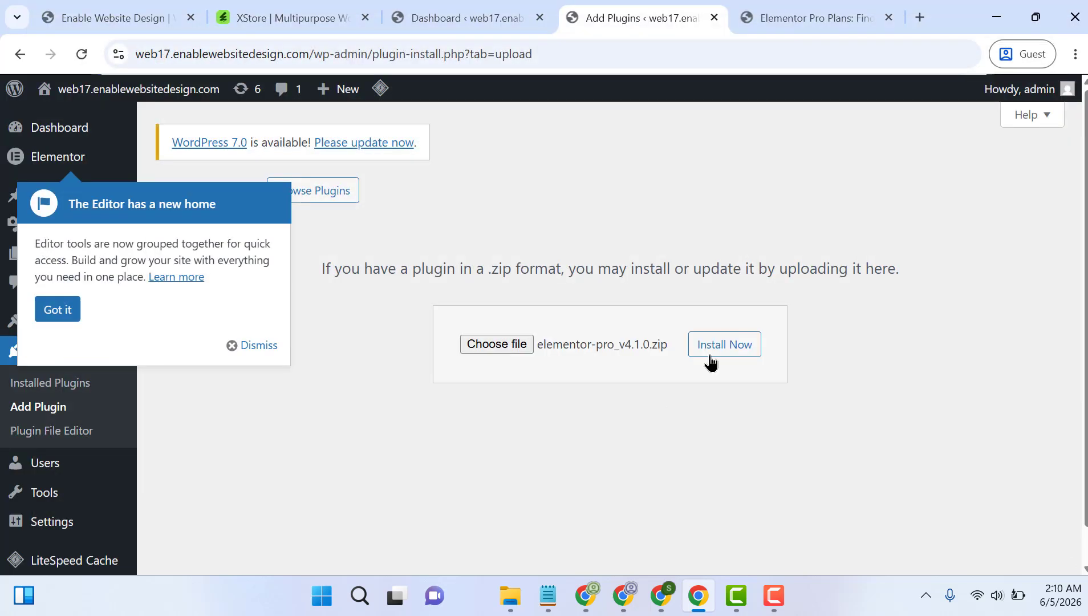
# Step: Install the chosen Elementor Pro package, dismiss the editor notice, and activate the plugin
pyautogui.click(709, 356)
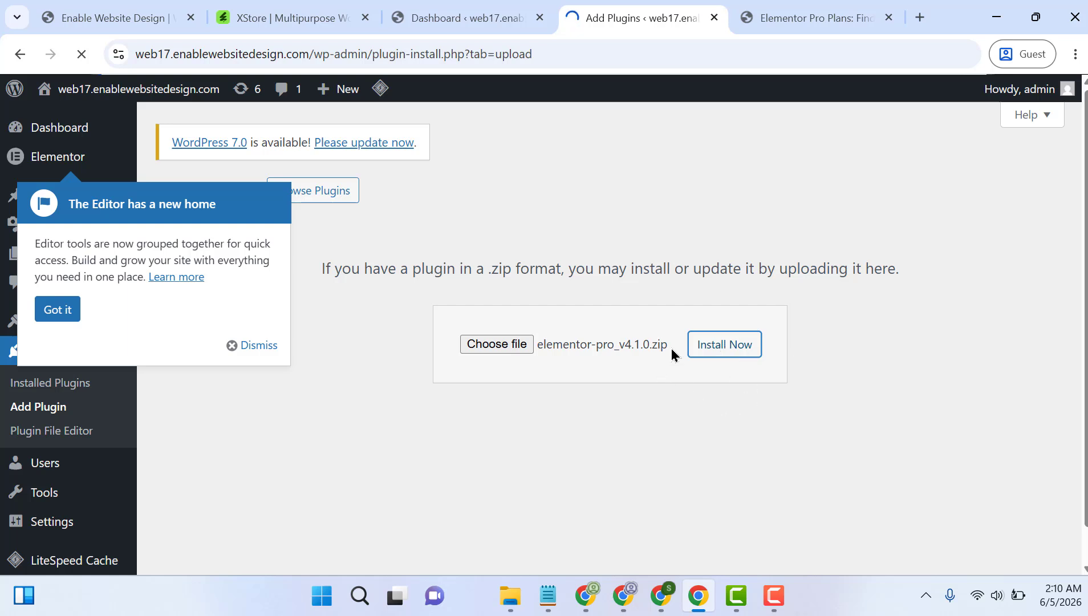
pyautogui.click(272, 344)
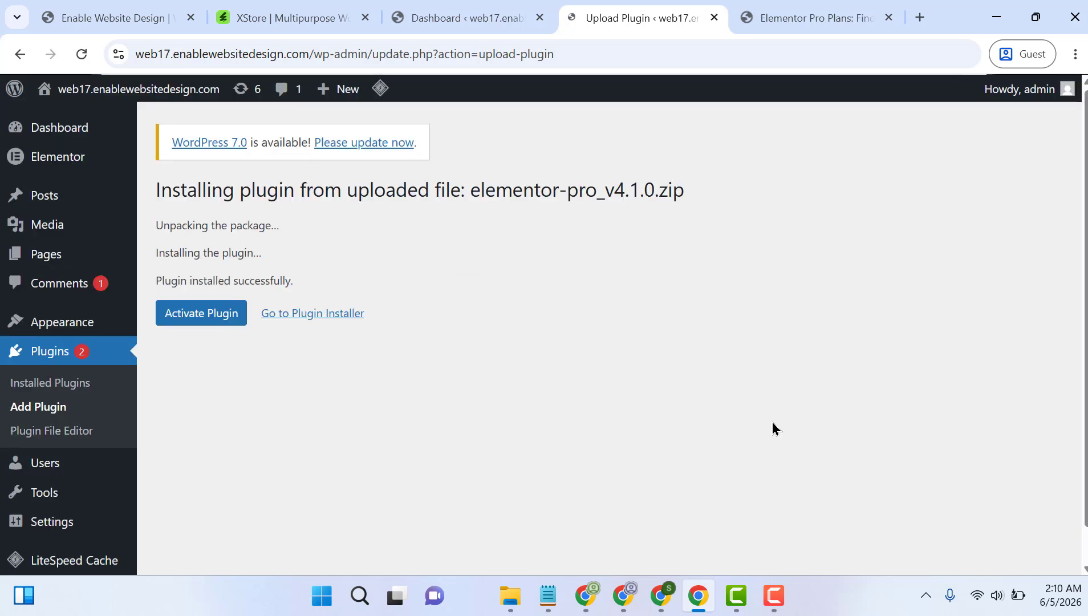
pyautogui.click(200, 323)
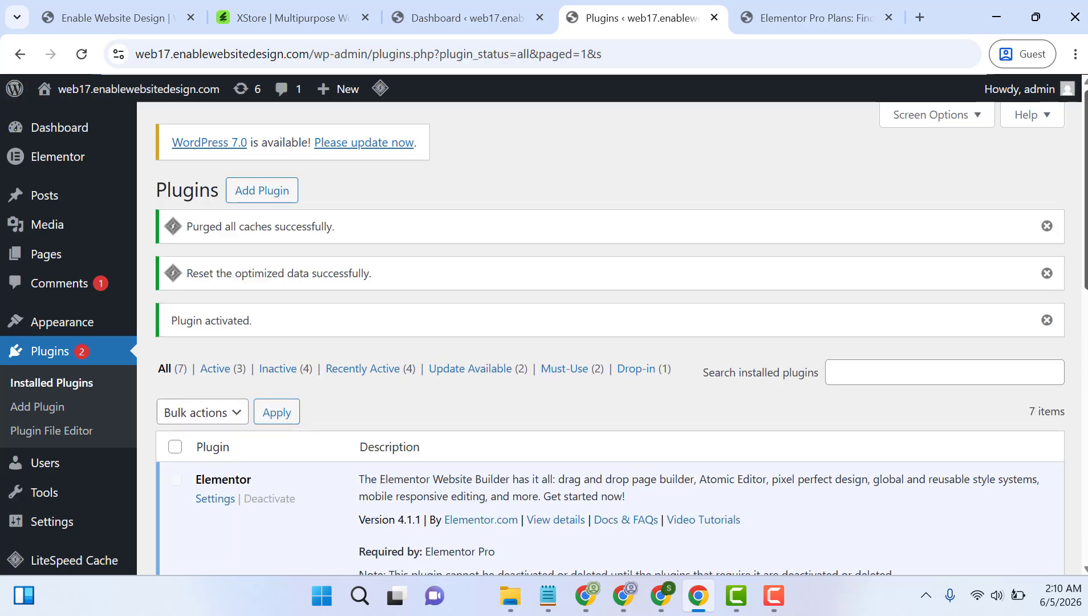
# Step: Open the permalink settings and check that the permalink structure is set to Post name
pyautogui.scroll(-2, 797, 257)
pyautogui.moveTo(48, 483)
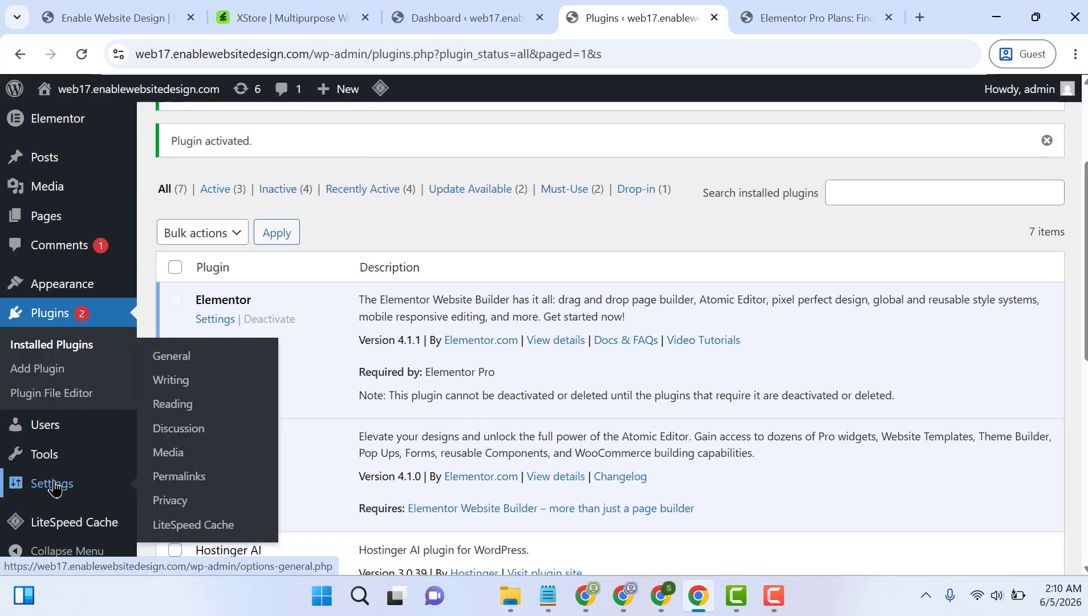
pyautogui.click(179, 479)
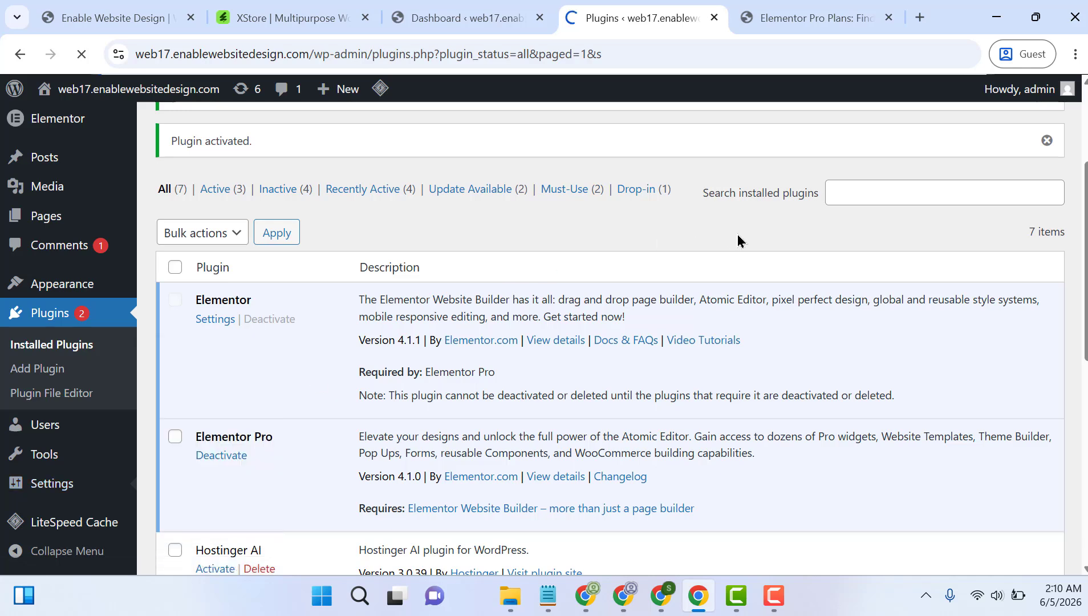
pyautogui.scroll(-2, 738, 240)
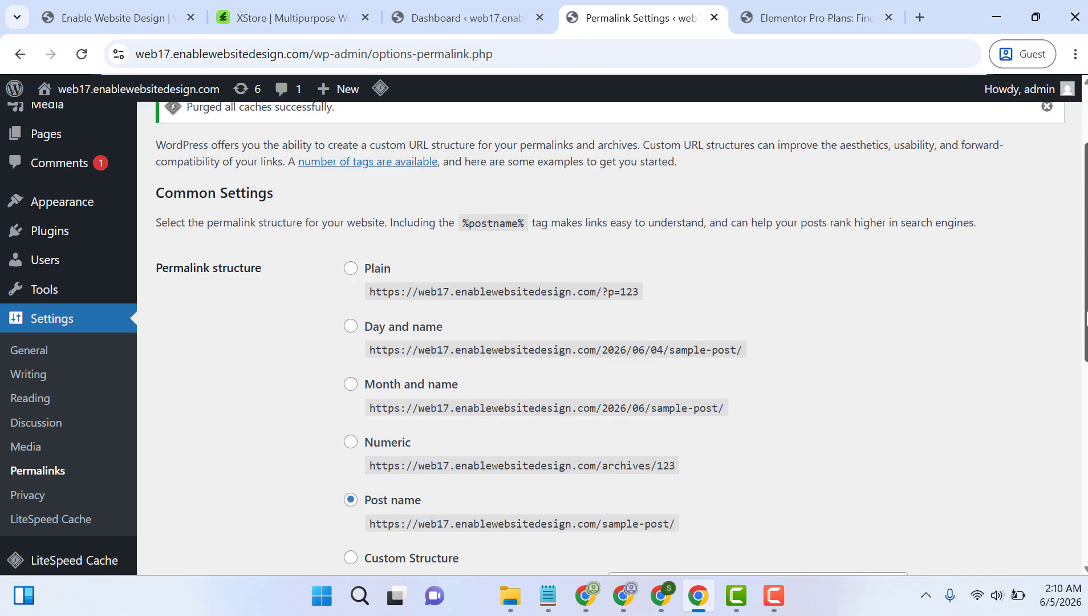
pyautogui.scroll(-4, 1078, 342)
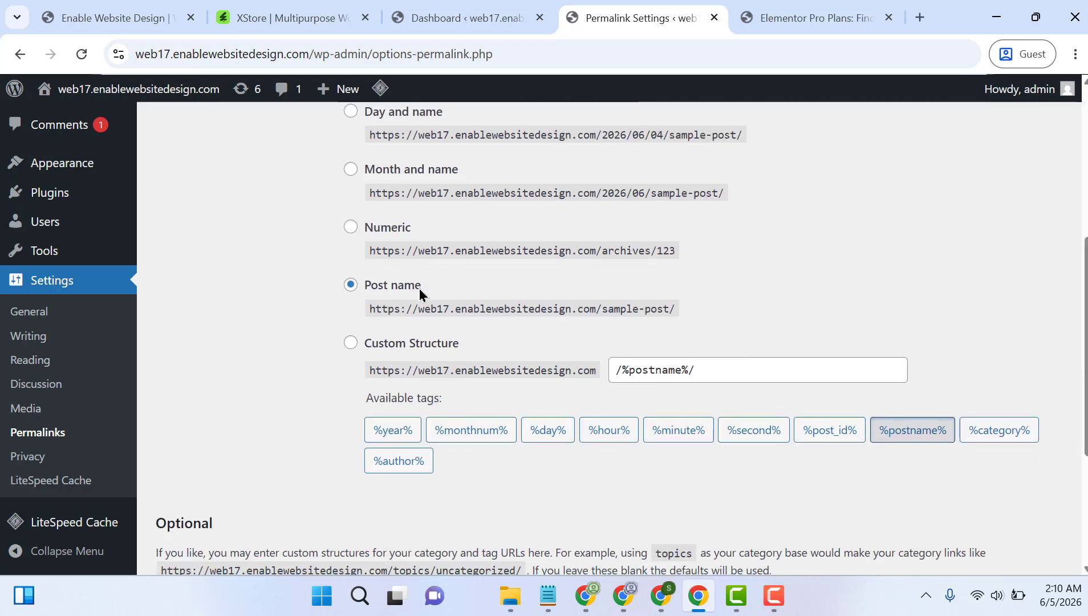
# Step: Upload xstore_v9.7.3_install.zip from D:\Premier Tech Studio as a new theme, install it and activate it
pyautogui.click(53, 171)
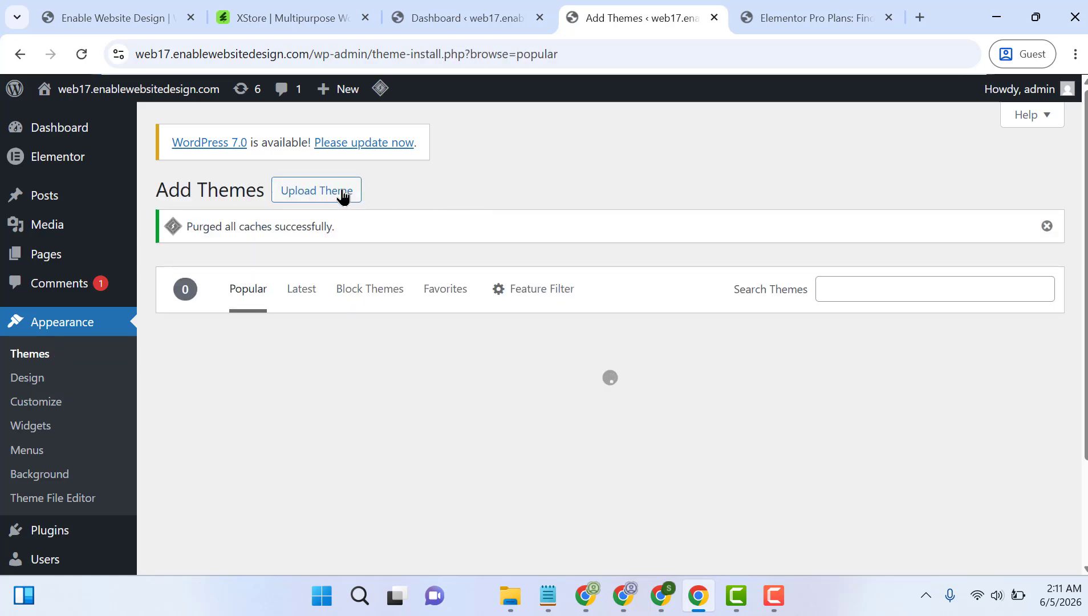
pyautogui.click(321, 193)
pyautogui.click(492, 392)
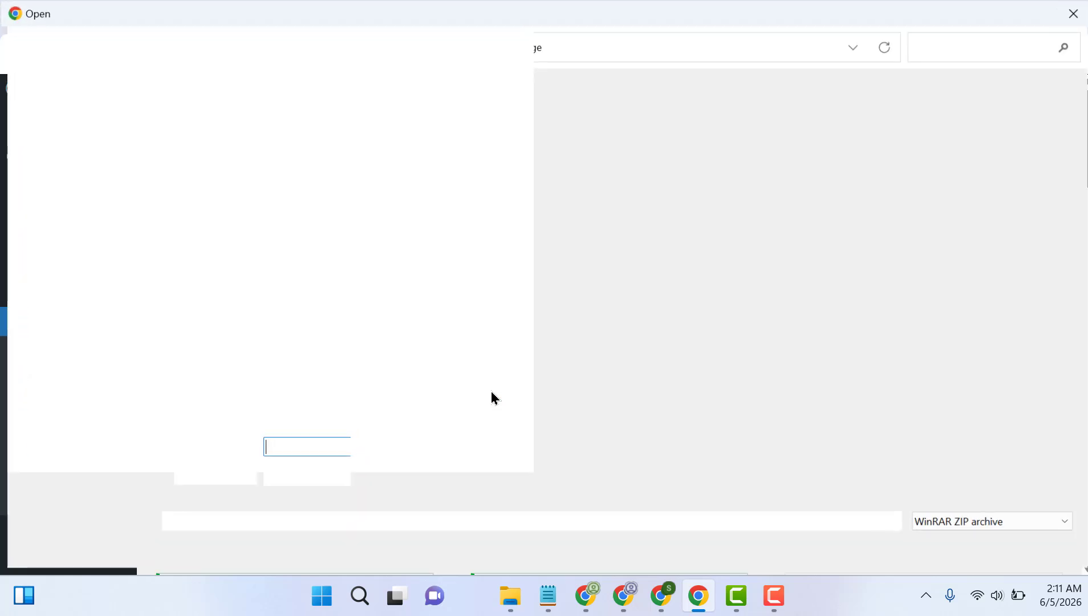
pyautogui.click(369, 47)
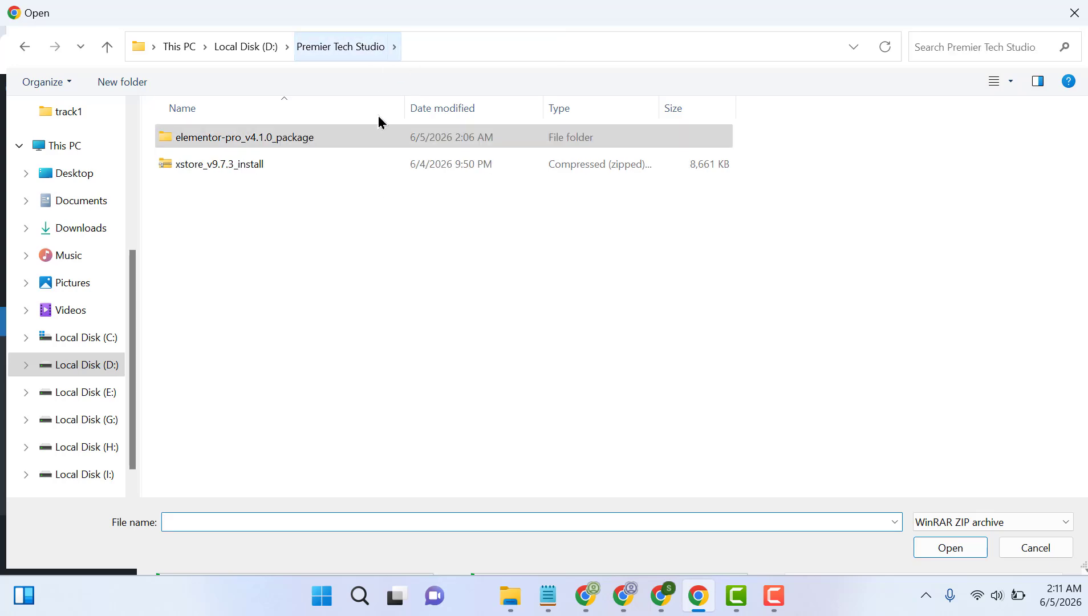
pyautogui.doubleClick(279, 163)
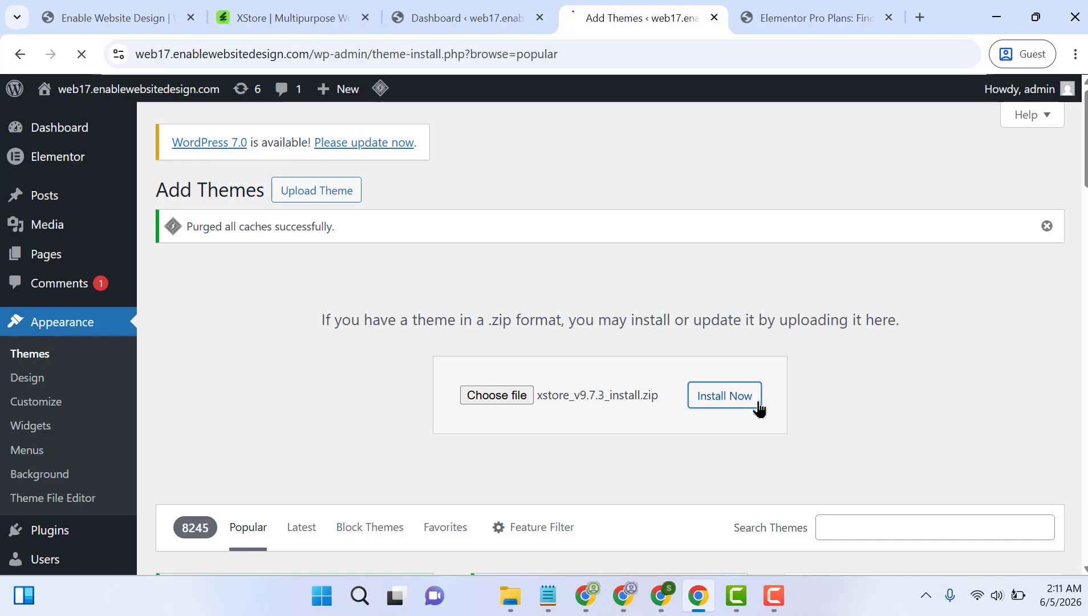
pyautogui.click(719, 401)
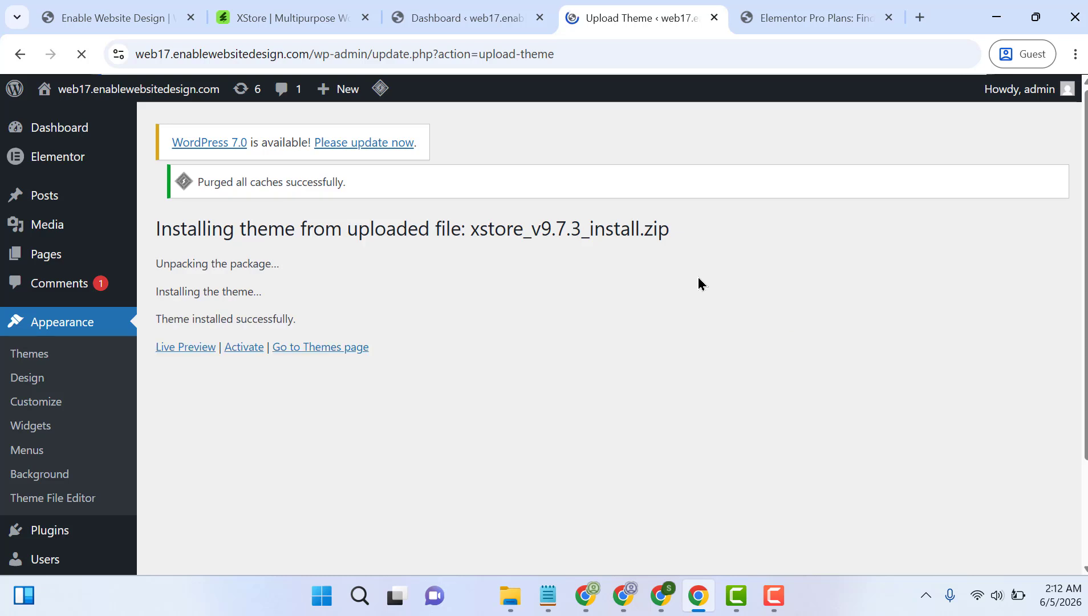
pyautogui.click(239, 349)
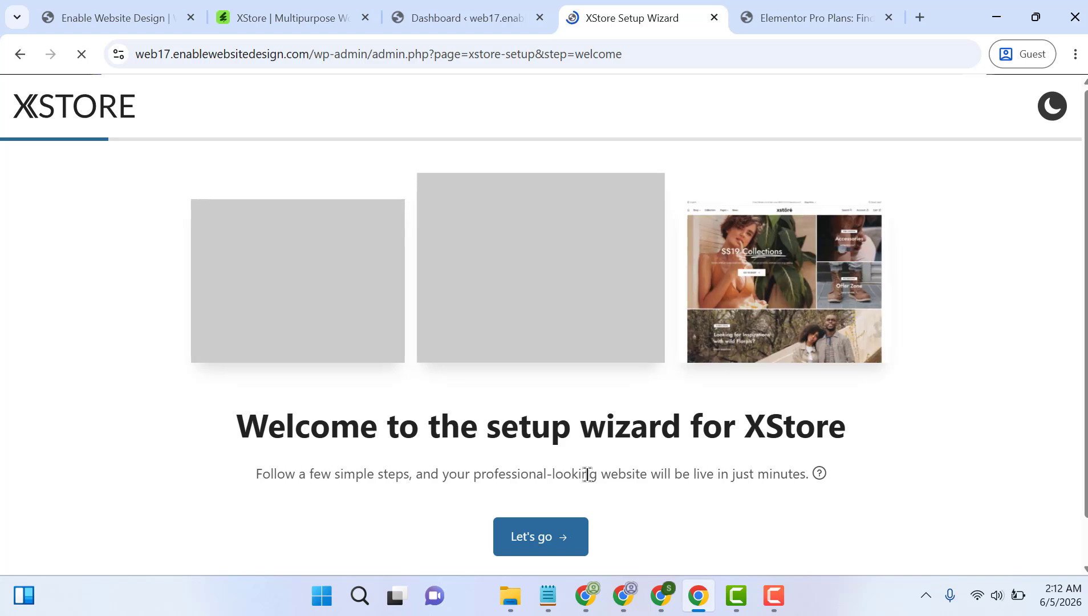
# Step: Start the XStore setup wizard and set the site language to English
pyautogui.click(528, 549)
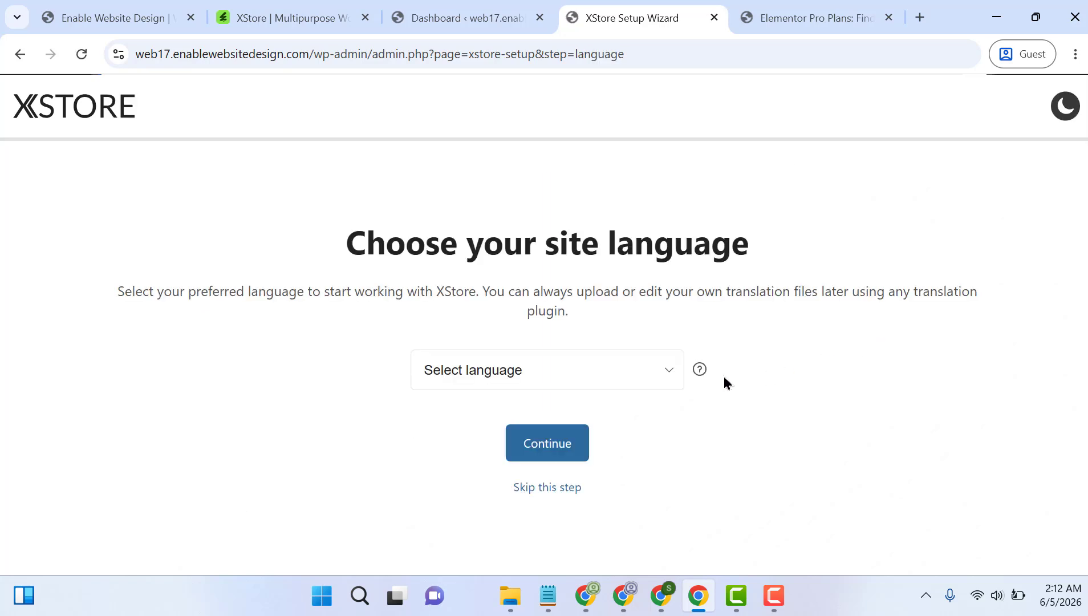
pyautogui.click(548, 377)
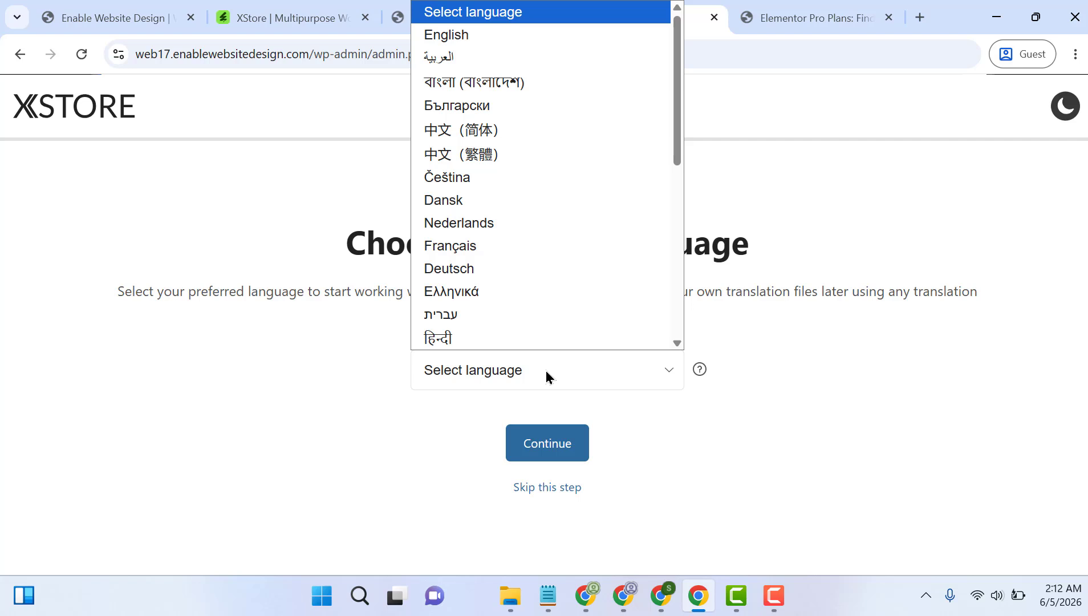
pyautogui.click(457, 40)
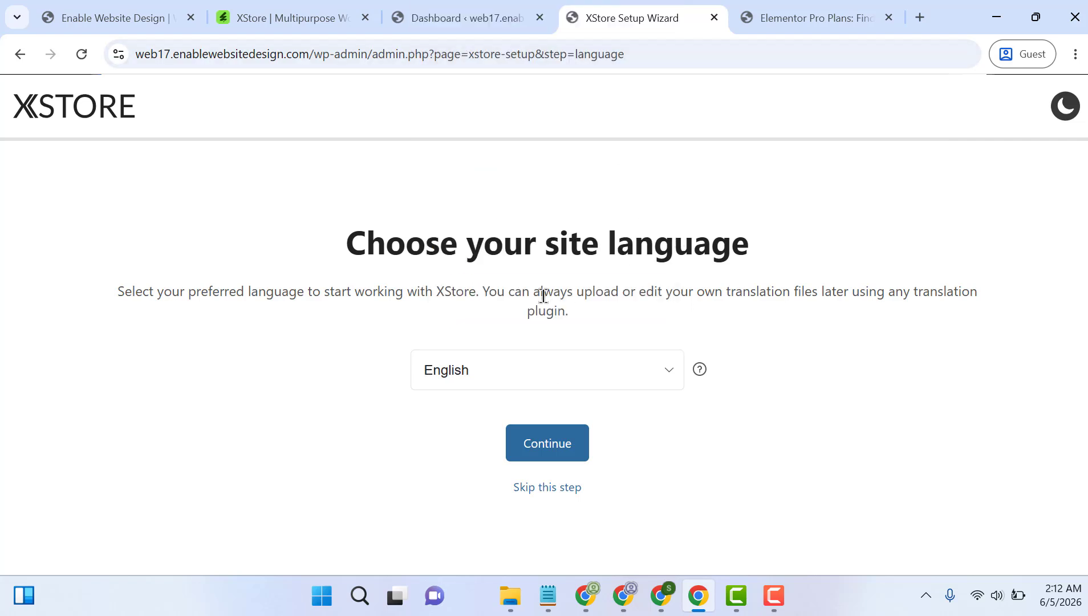
pyautogui.click(553, 440)
pyautogui.moveTo(700, 370)
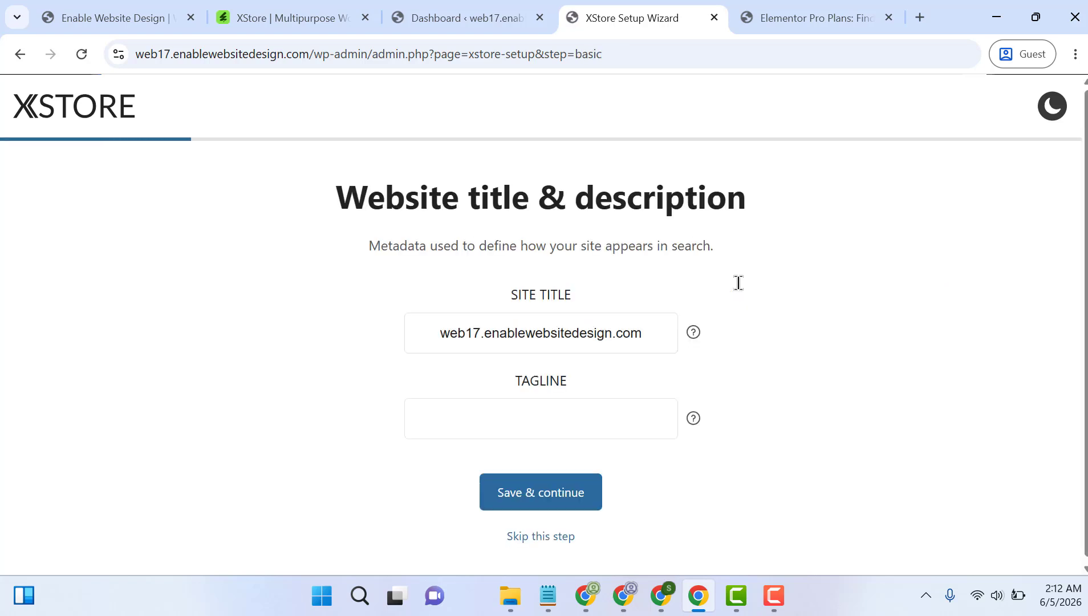
# Step: Save the site title with an empty tagline and install the child theme under the name Xstore child
pyautogui.click(514, 428)
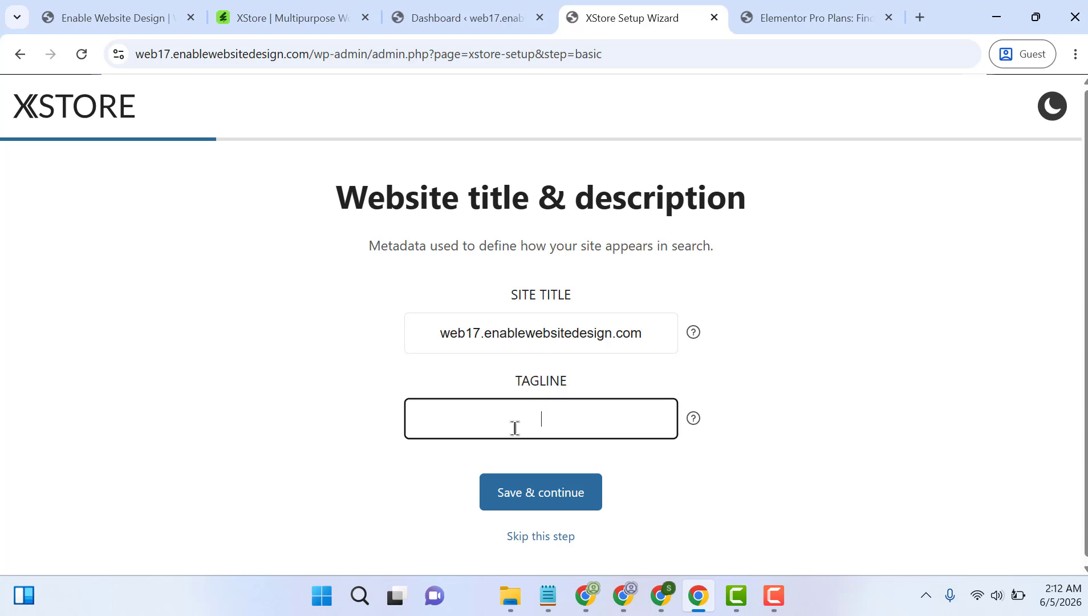
pyautogui.click(548, 501)
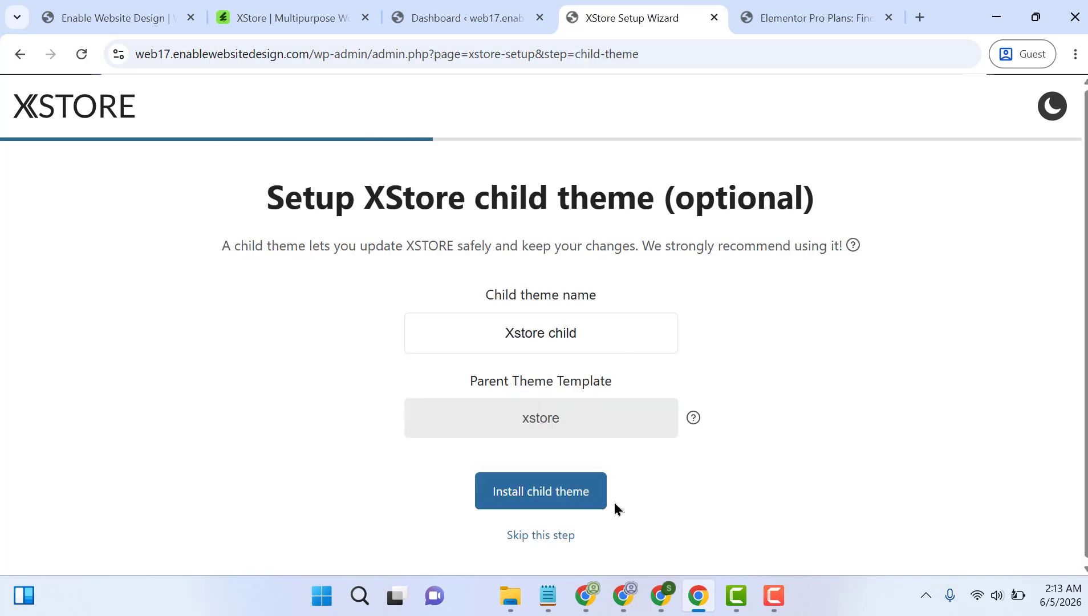
pyautogui.click(562, 504)
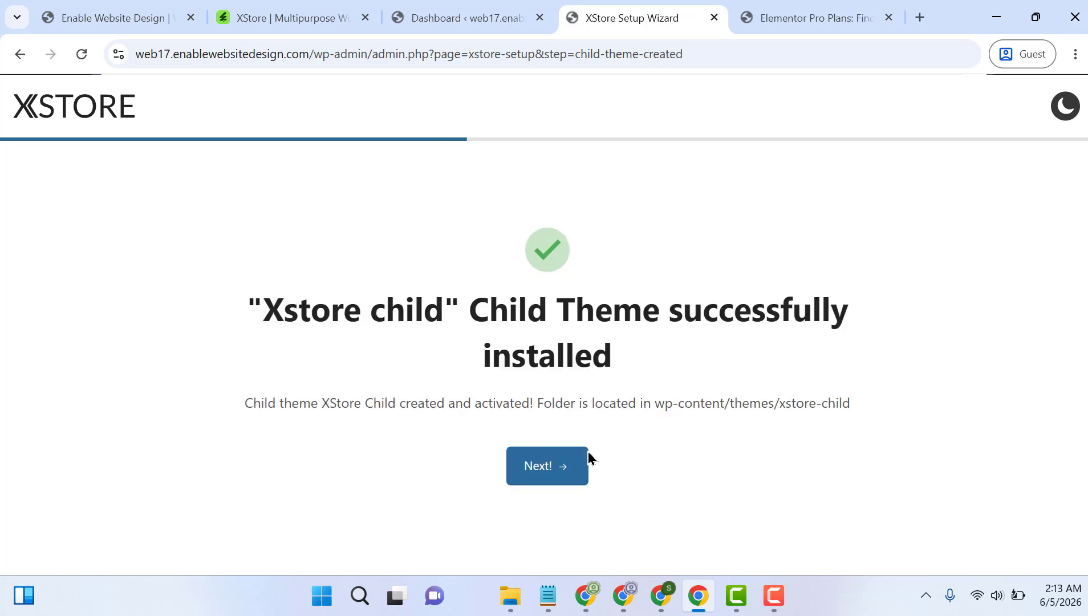
pyautogui.click(561, 469)
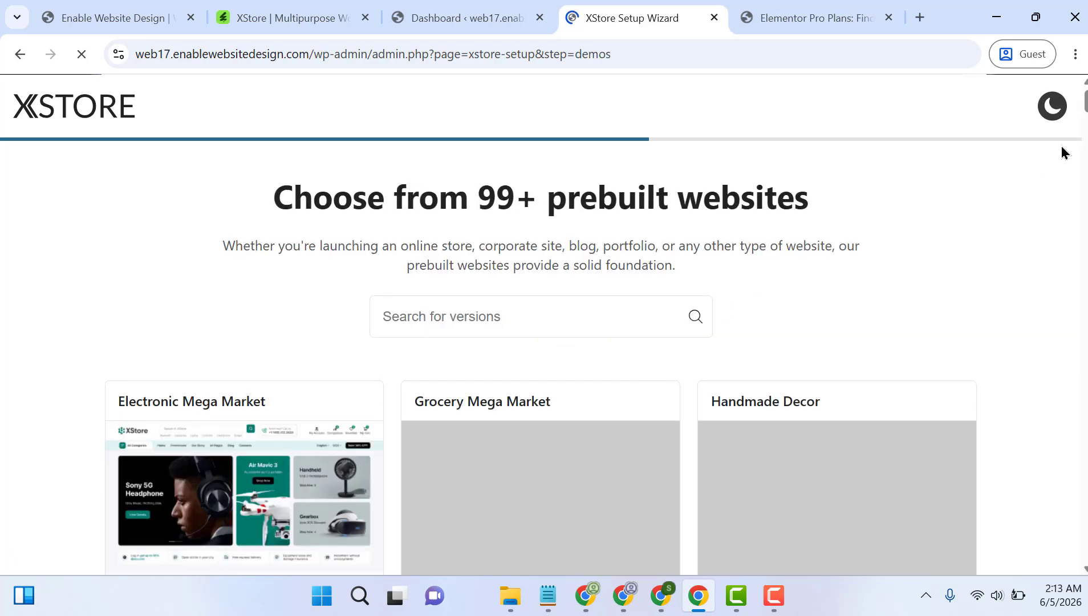
# Step: Find the Minimal Electronics design among the prebuilt websites and choose it for import
pyautogui.moveTo(1086, 102); pyautogui.dragTo(1086, 186)
pyautogui.moveTo(893, 342)
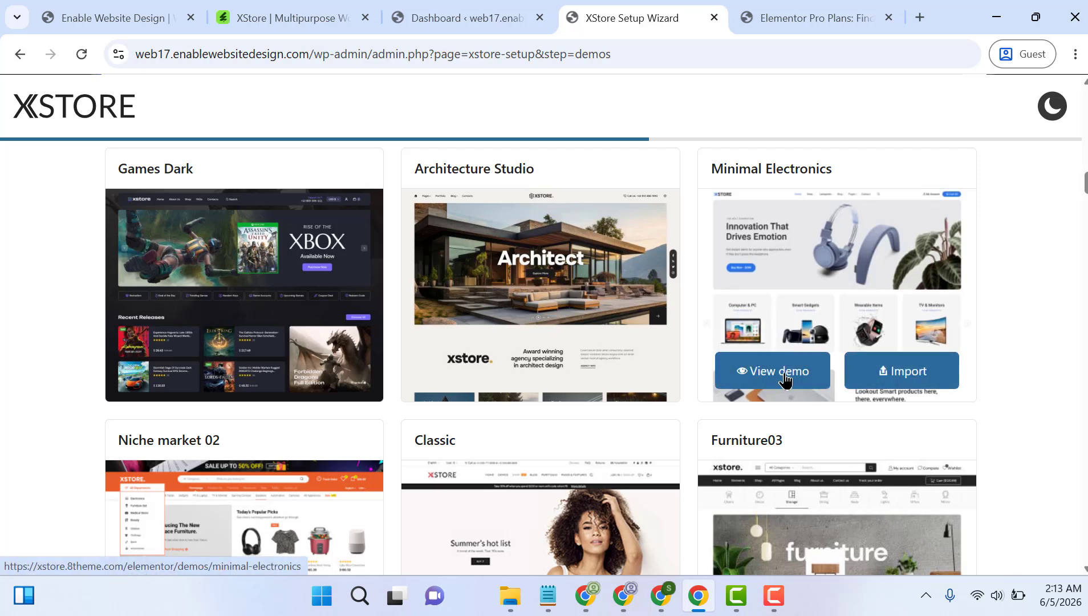
pyautogui.click(893, 372)
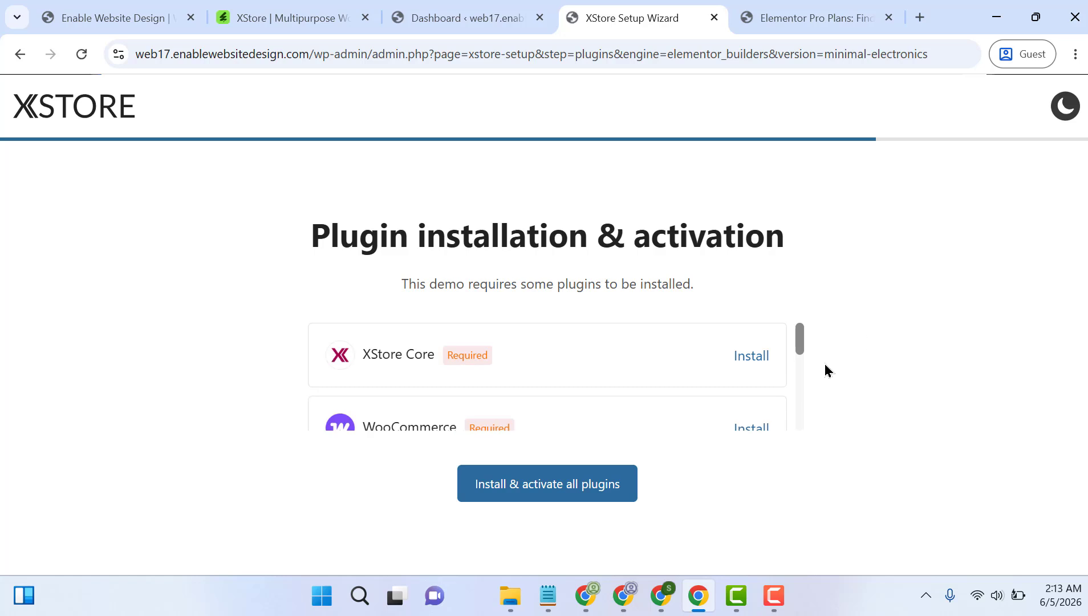
# Step: Install and activate all plugins the Minimal Electronics demo requires, and continue to the content configuration
pyautogui.moveTo(797, 346)
pyautogui.mouseDown()
pyautogui.moveTo(794, 423)
pyautogui.moveTo(797, 349)
pyautogui.mouseUp()
pyautogui.click(613, 485)
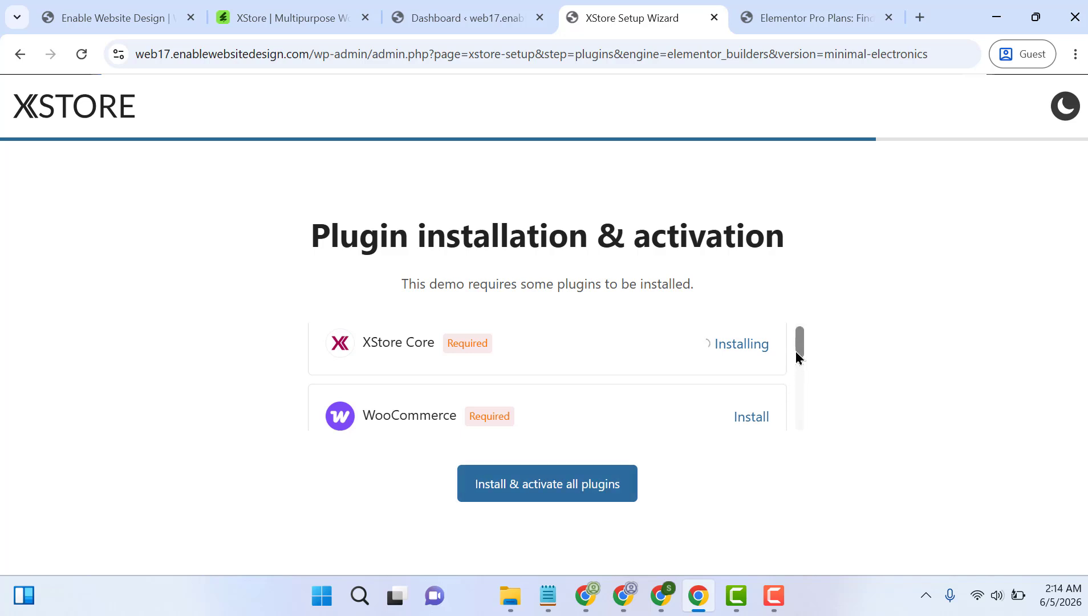
pyautogui.moveTo(799, 347); pyautogui.dragTo(794, 305)
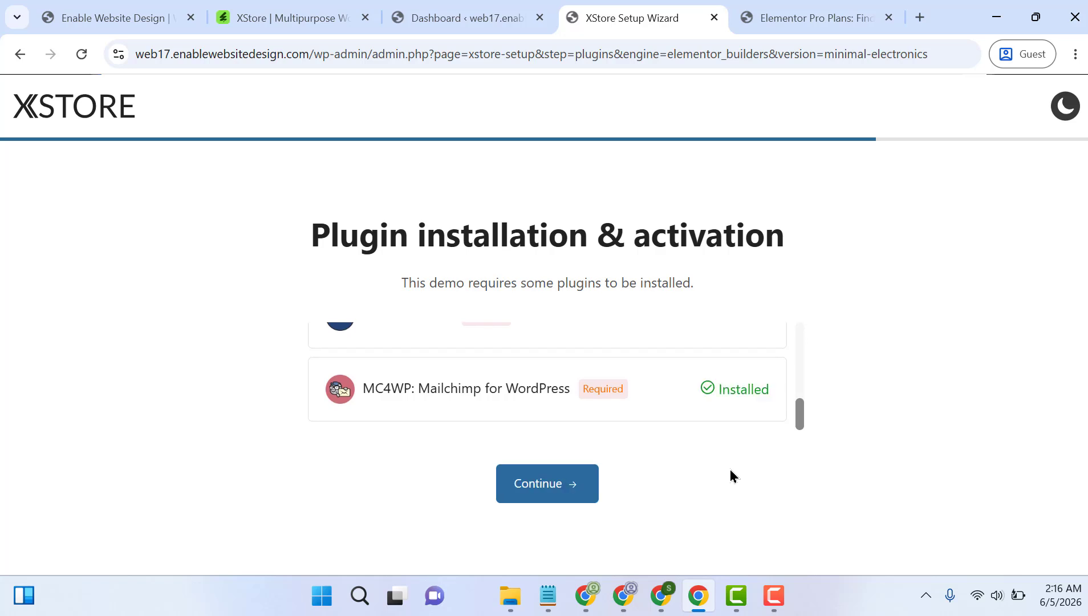
pyautogui.click(541, 486)
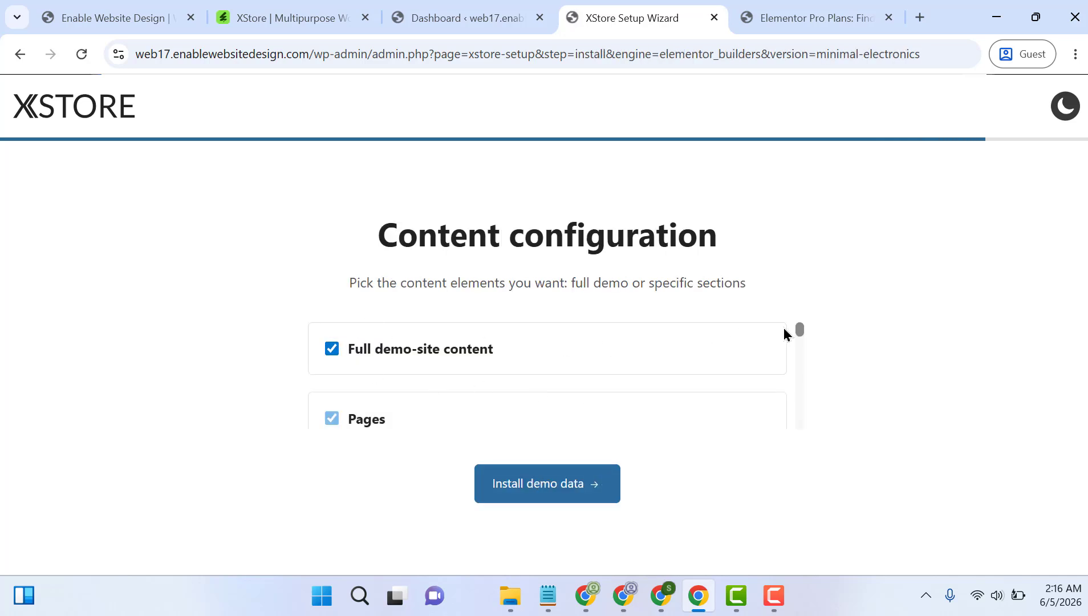
# Step: Review the content options and install the demo data with Full demo-site content selected
pyautogui.moveTo(800, 331); pyautogui.dragTo(799, 294)
pyautogui.moveTo(799, 332)
pyautogui.mouseDown()
pyautogui.moveTo(797, 360)
pyautogui.moveTo(799, 311)
pyautogui.mouseUp()
pyautogui.click(569, 485)
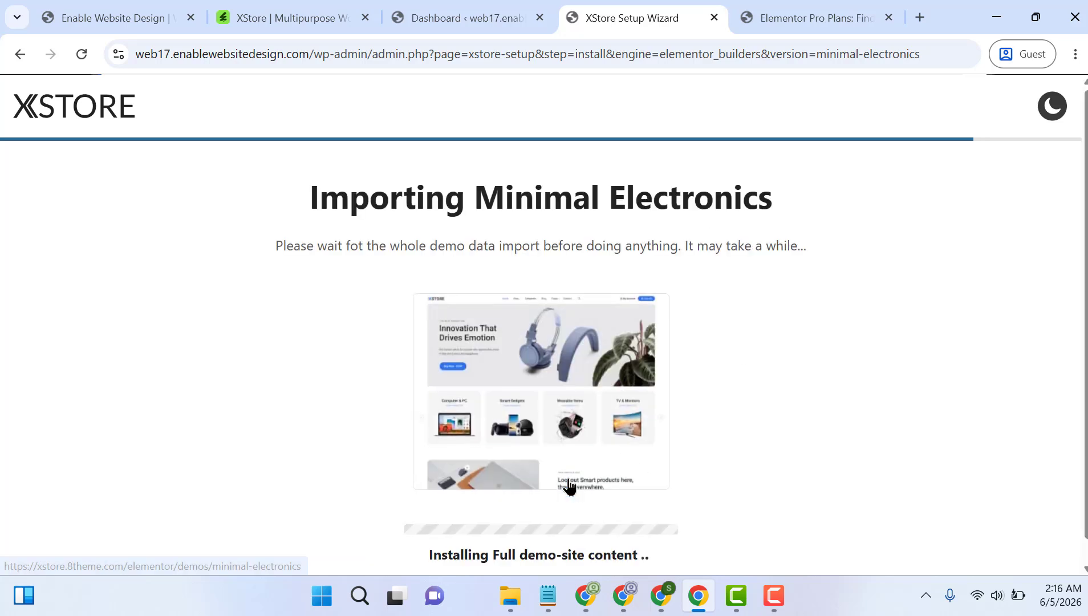
pyautogui.moveTo(1087, 342); pyautogui.dragTo(1087, 365)
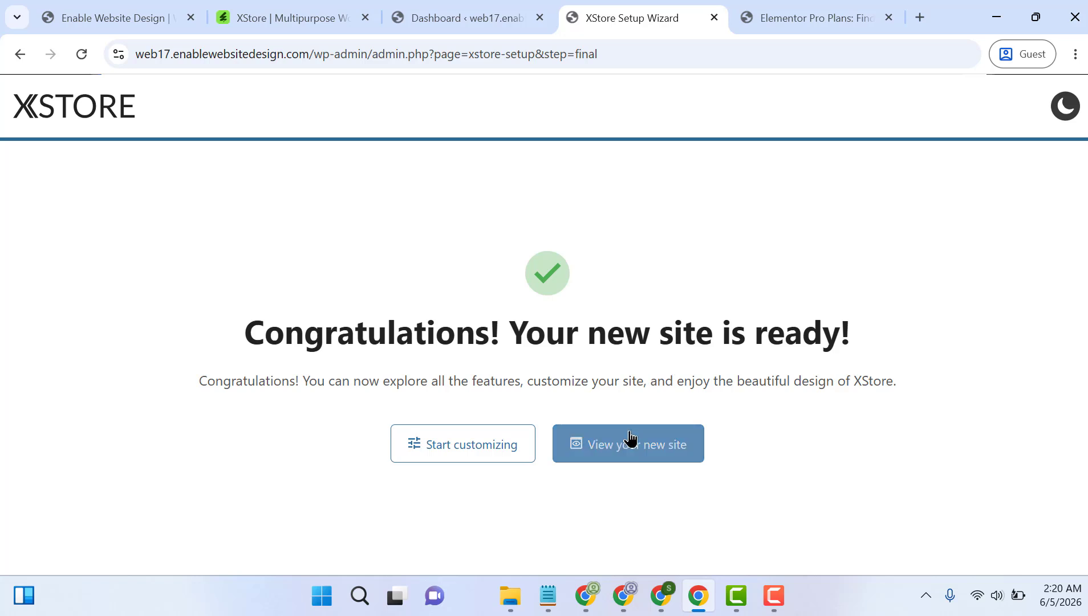
# Step: View the newly built site and open its WooCommerce site visibility settings in a separate browser tab
pyautogui.click(628, 448)
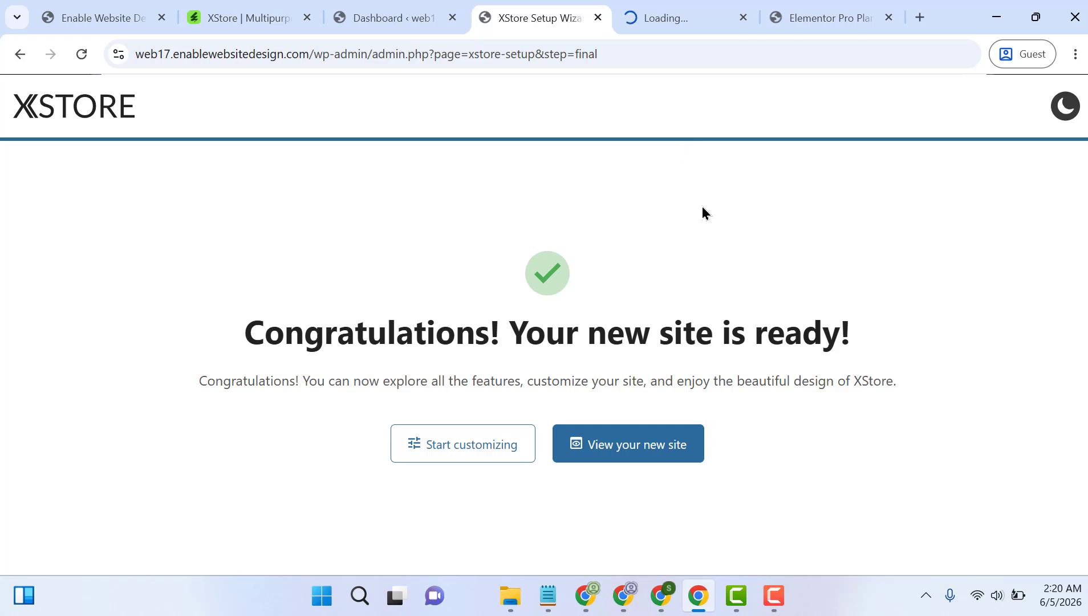
pyautogui.click(679, 12)
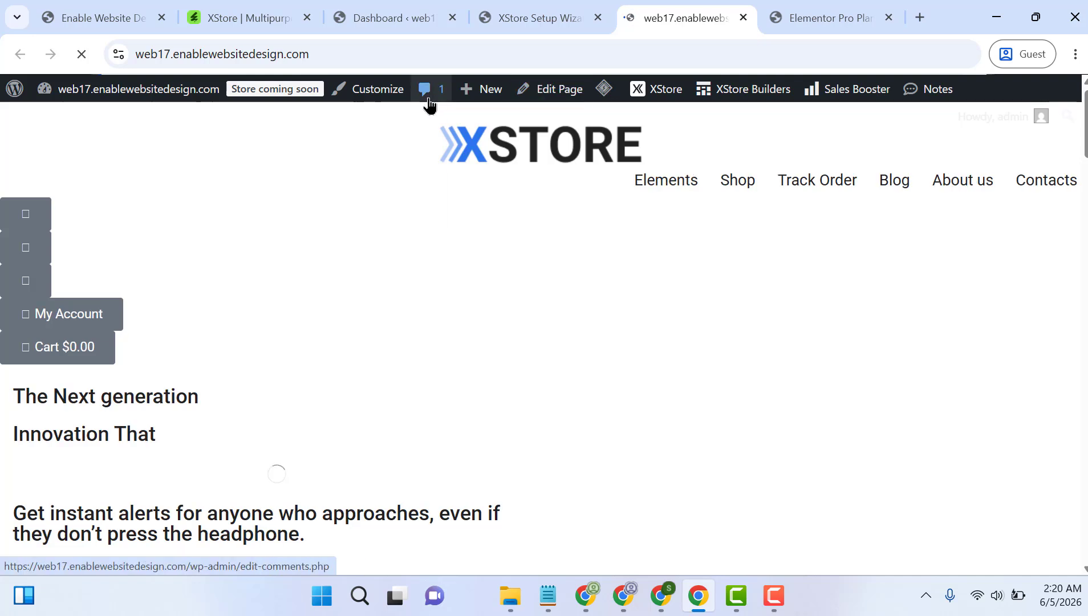
pyautogui.middleClick(259, 95)
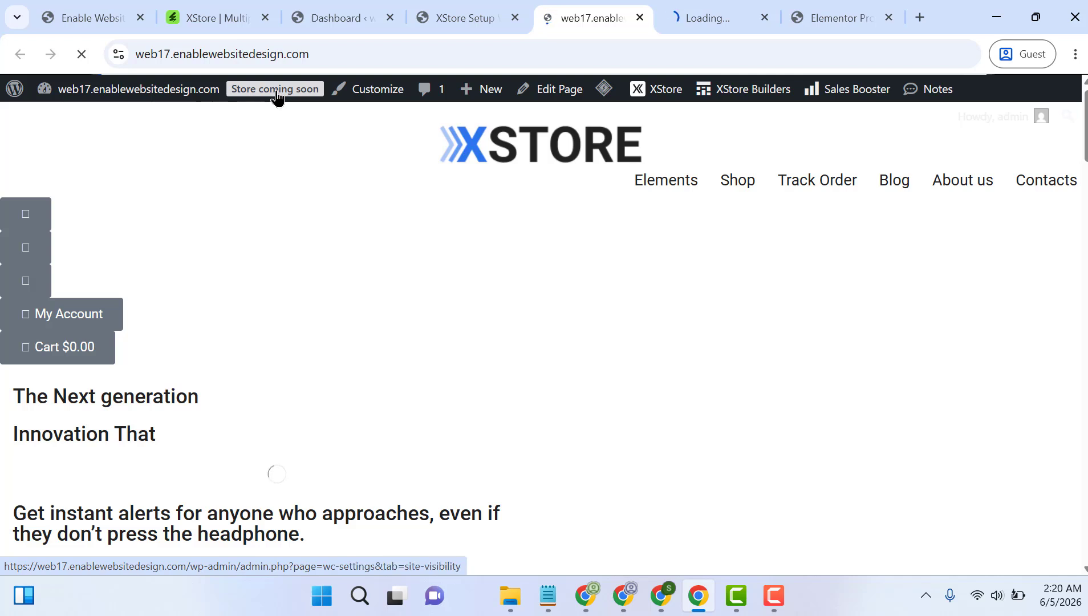
pyautogui.click(664, 7)
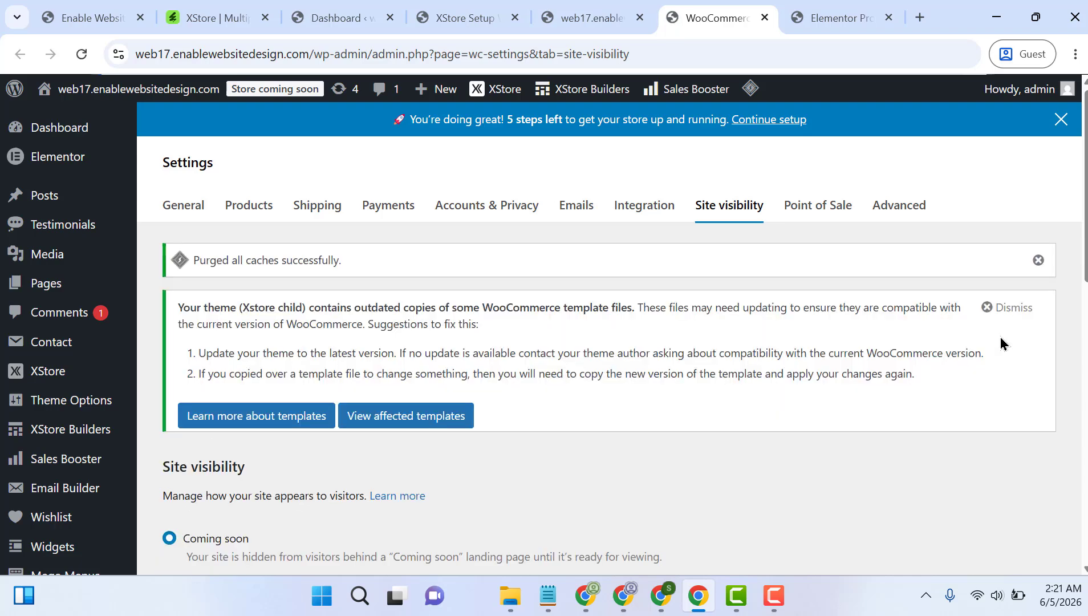
# Step: Set the site visibility to Live and save the change
pyautogui.scroll(-4, 413, 438)
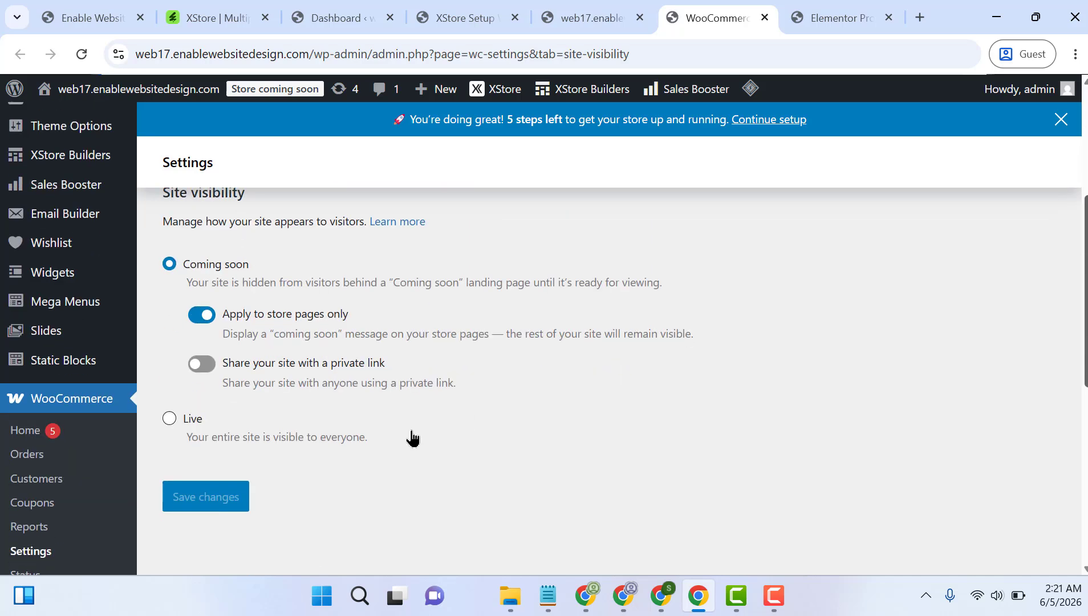
pyautogui.click(169, 419)
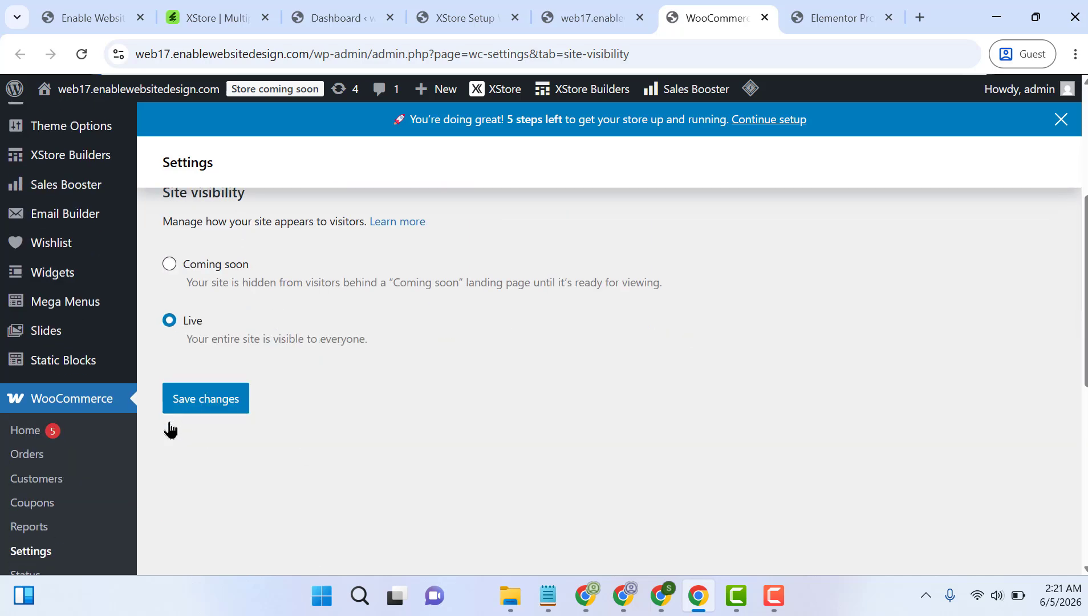
pyautogui.click(209, 409)
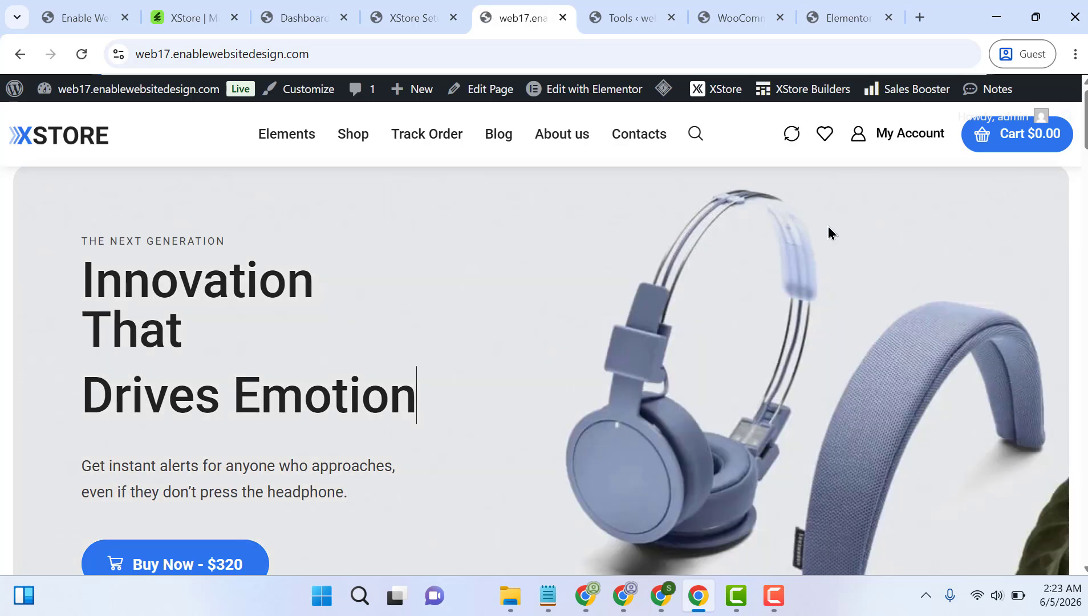
# Step: Look over the live homepage and open the site's Menus management page in a separate browser tab beside it
pyautogui.scroll(-10, 1007, 179)
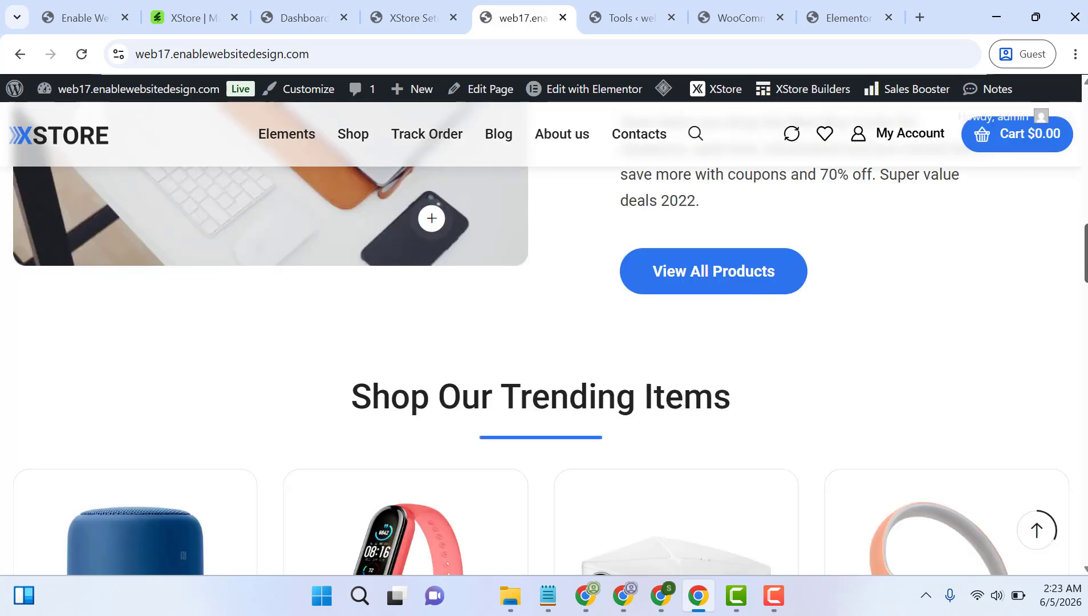
pyautogui.scroll(15, 913, 384)
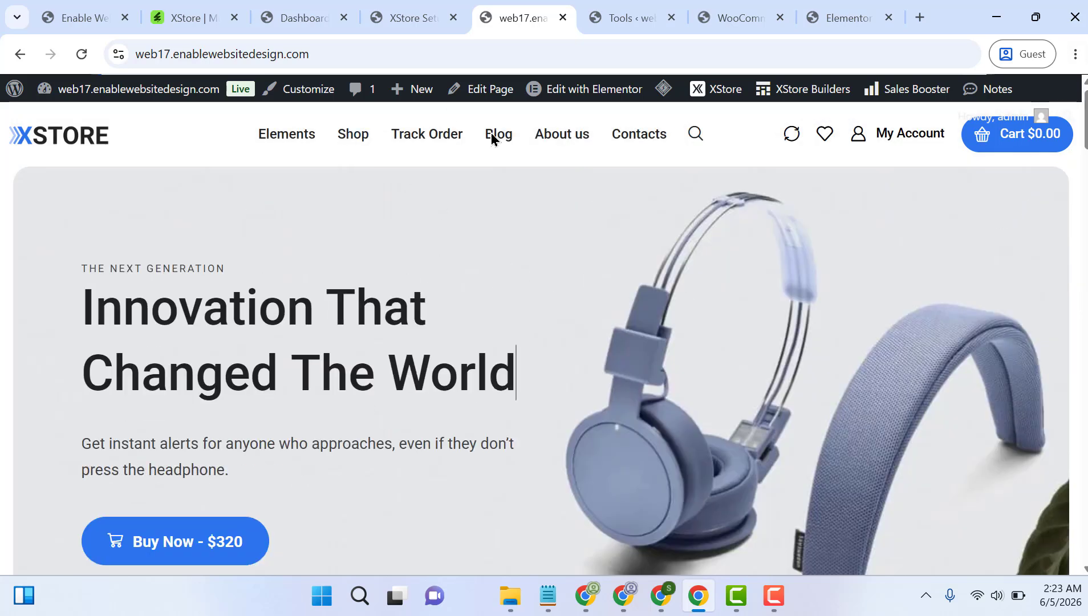
pyautogui.moveTo(97, 89)
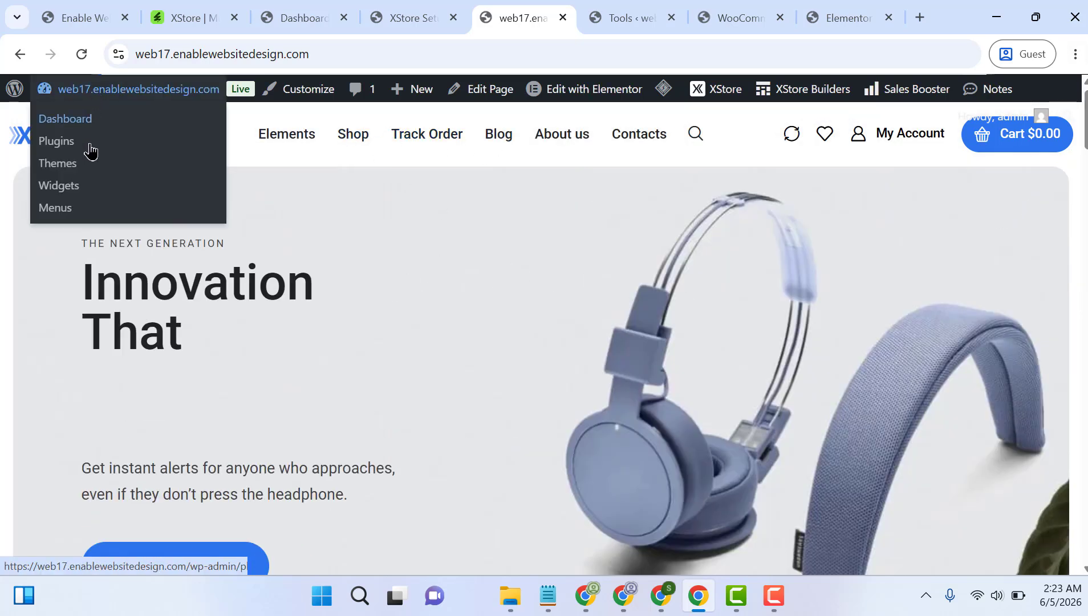
pyautogui.middleClick(59, 212)
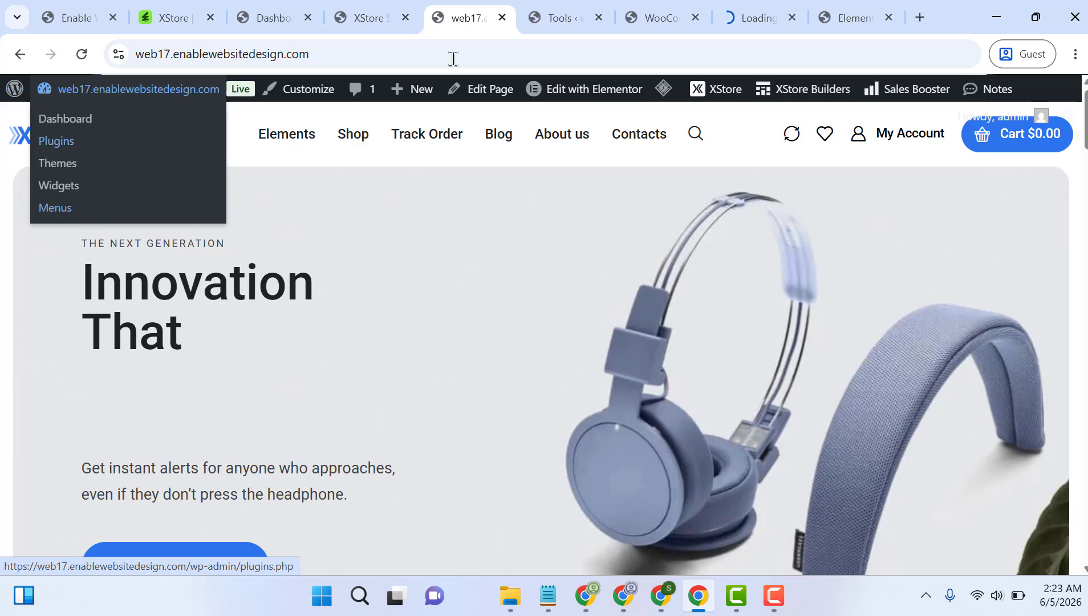
pyautogui.moveTo(131, 89)
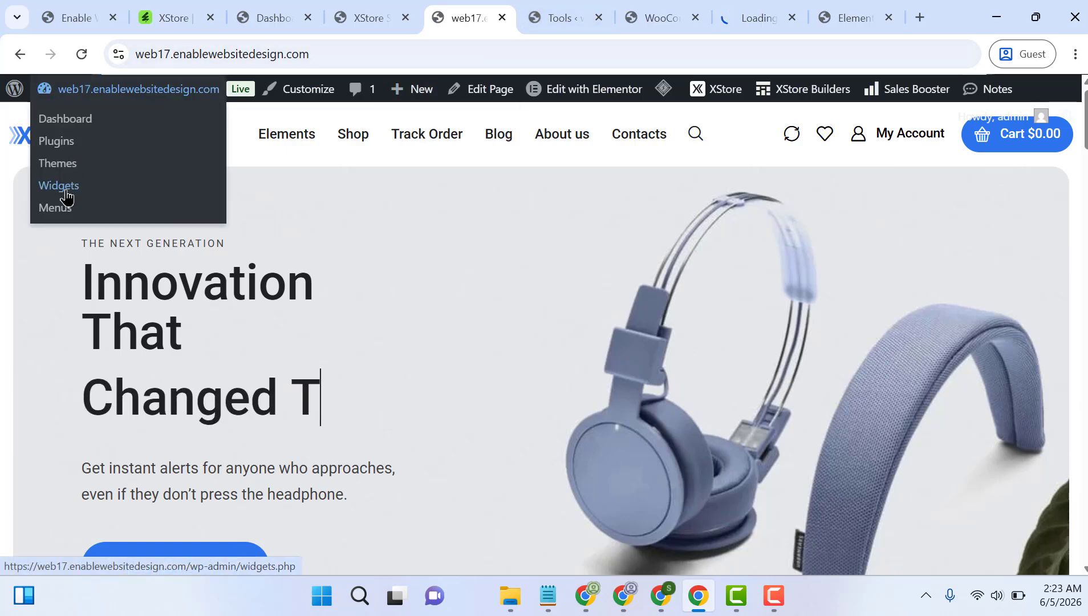
pyautogui.click(759, 8)
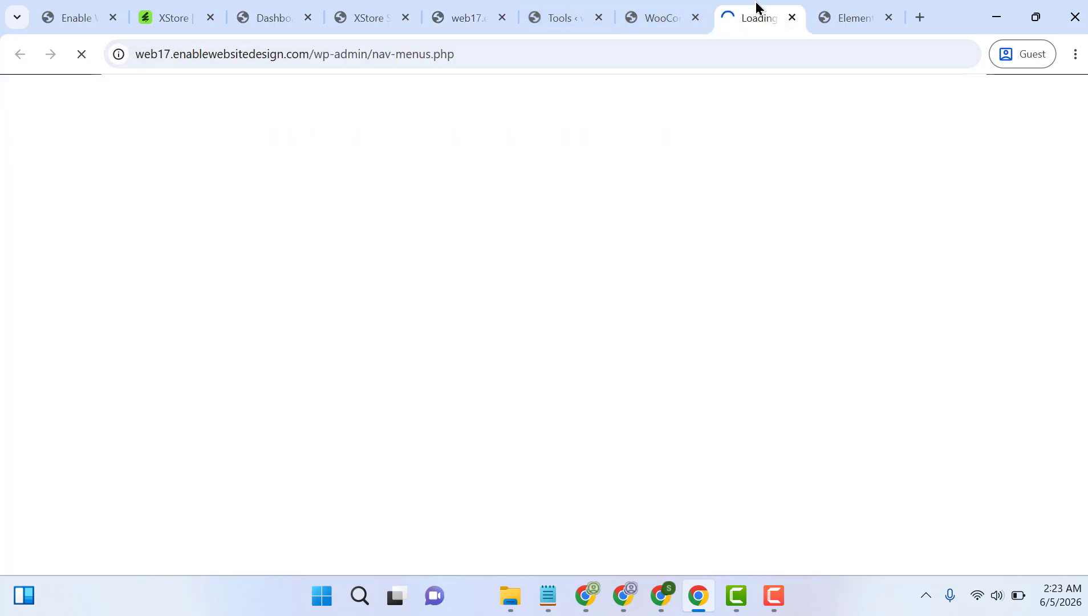
pyautogui.moveTo(758, 8); pyautogui.dragTo(551, 9)
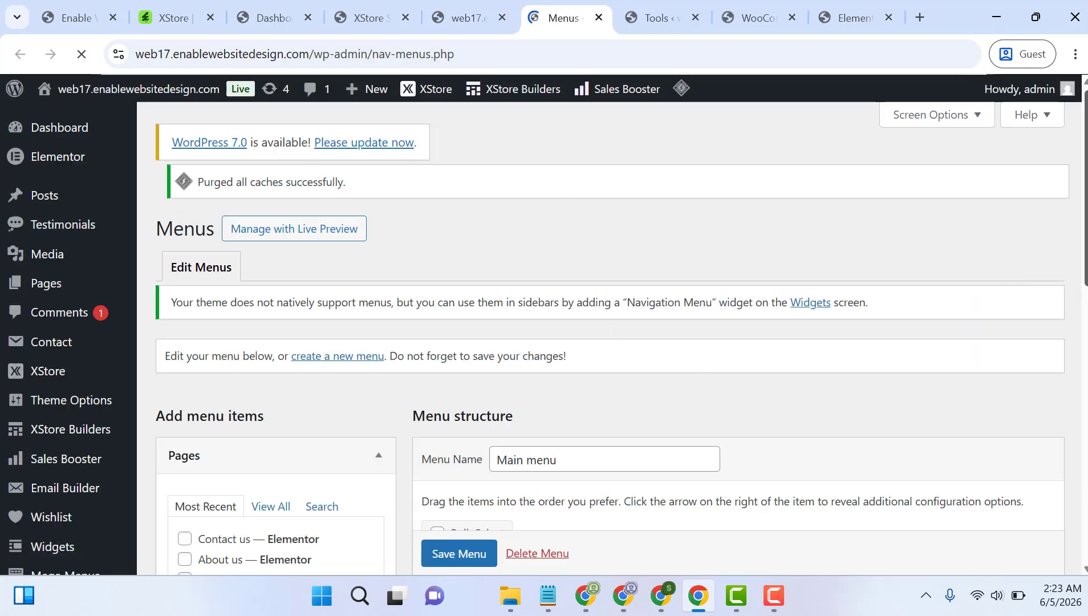
# Step: Review the items and settings of the Main menu, including the options of the Track Order item
pyautogui.scroll(-6, 915, 301)
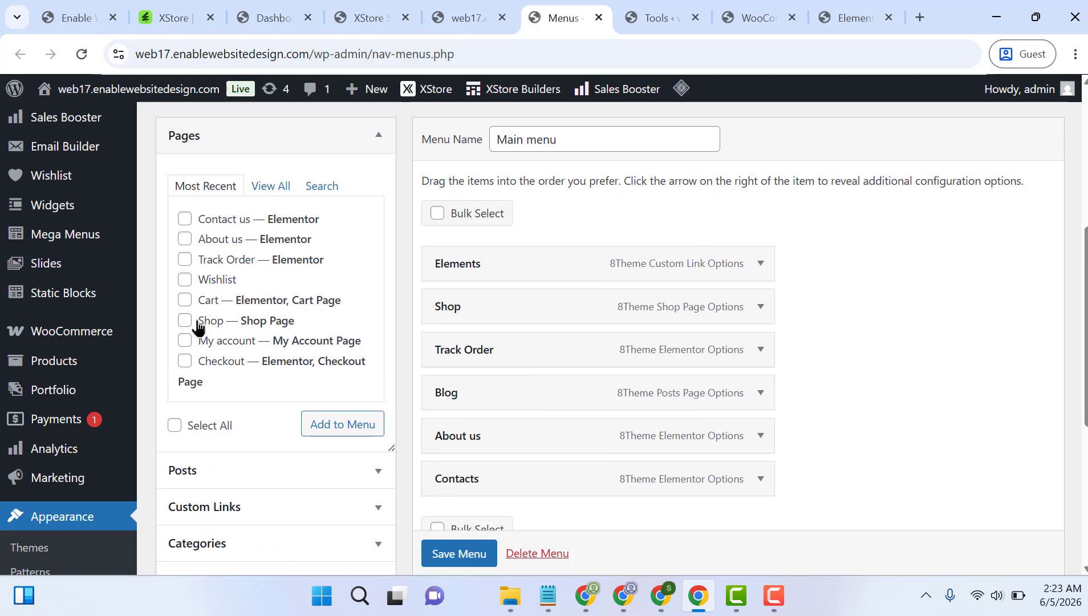
pyautogui.click(760, 351)
pyautogui.scroll(-3, 556, 381)
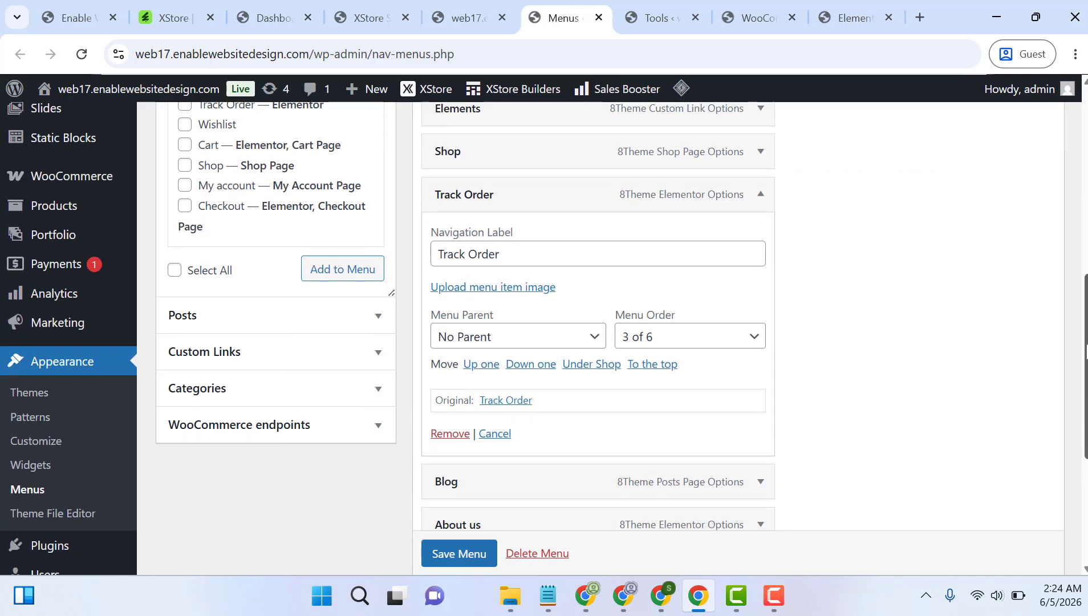
pyautogui.scroll(-3, 1072, 365)
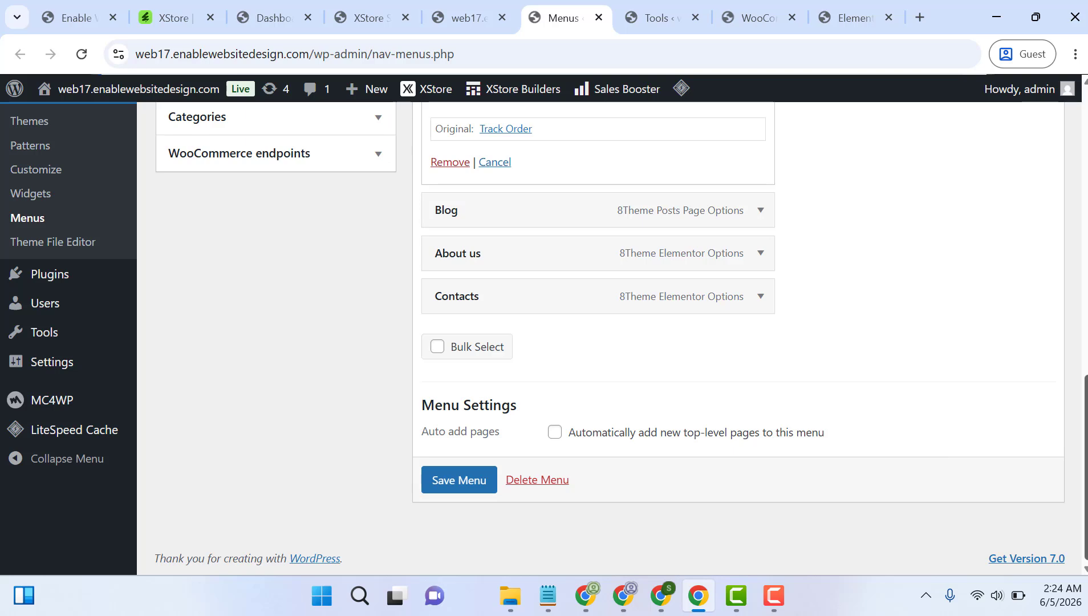
pyautogui.moveTo(1087, 454); pyautogui.dragTo(1087, 329)
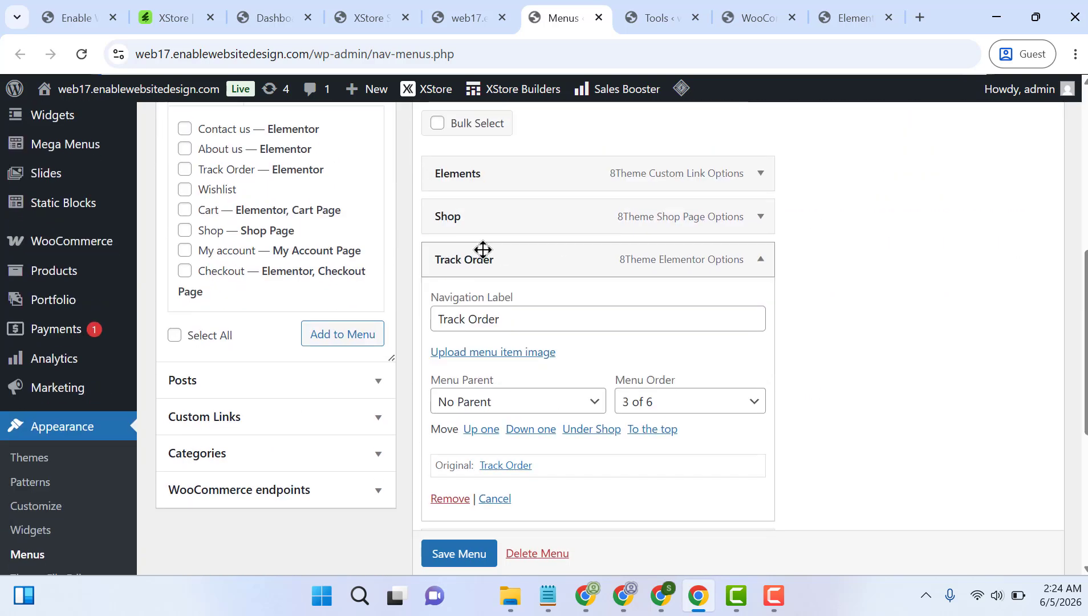
# Step: Open the list of all store products and look through the imported demo products
pyautogui.moveTo(68, 277)
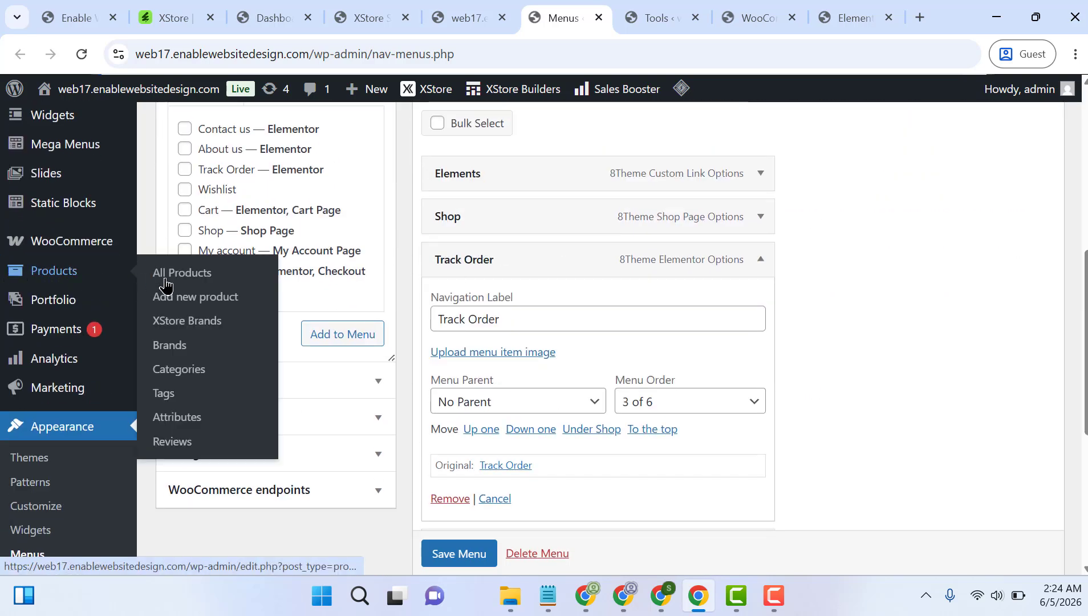
pyautogui.click(188, 280)
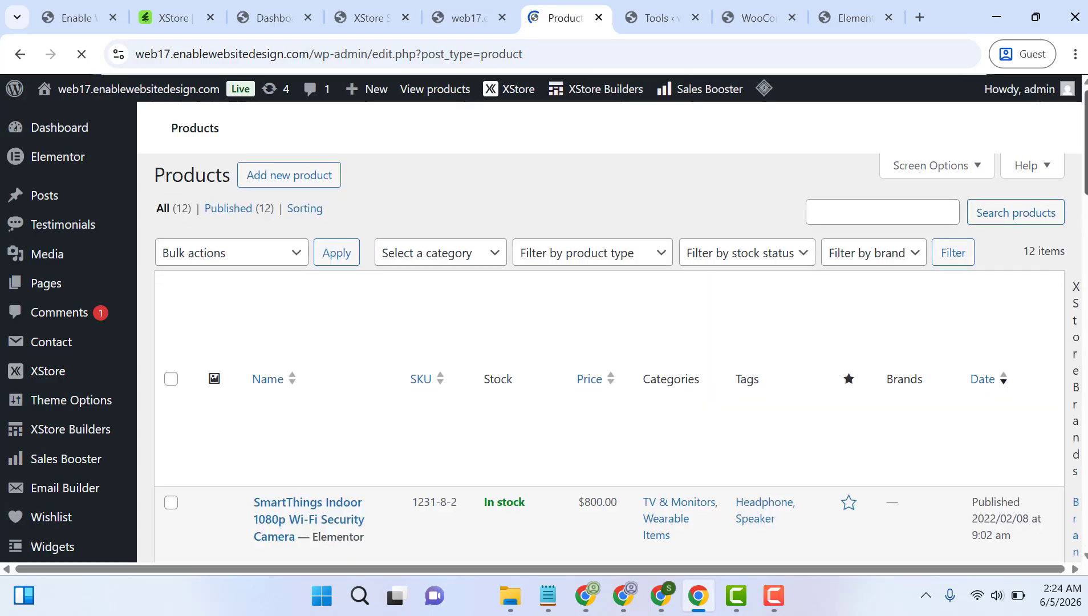
pyautogui.moveTo(1086, 134); pyautogui.dragTo(1071, 261)
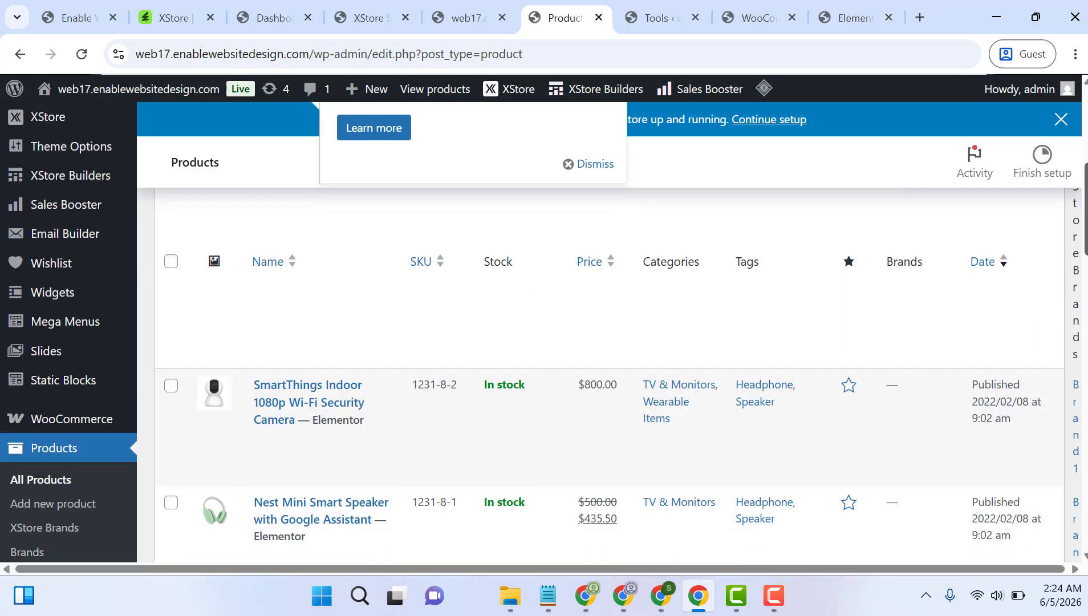
pyautogui.scroll(5, 543, 215)
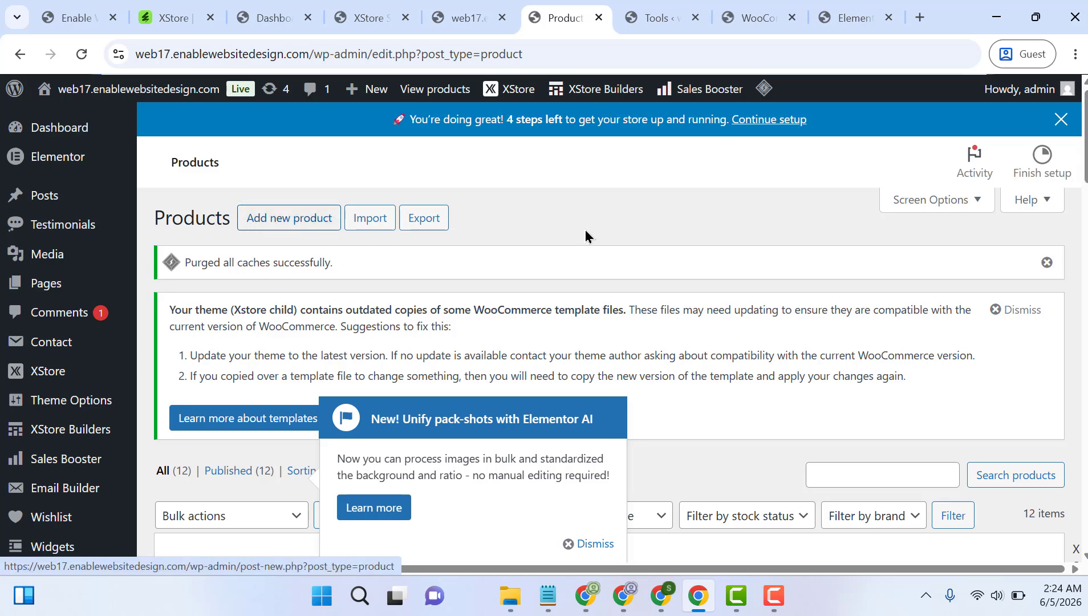
pyautogui.moveTo(1086, 163); pyautogui.dragTo(1086, 214)
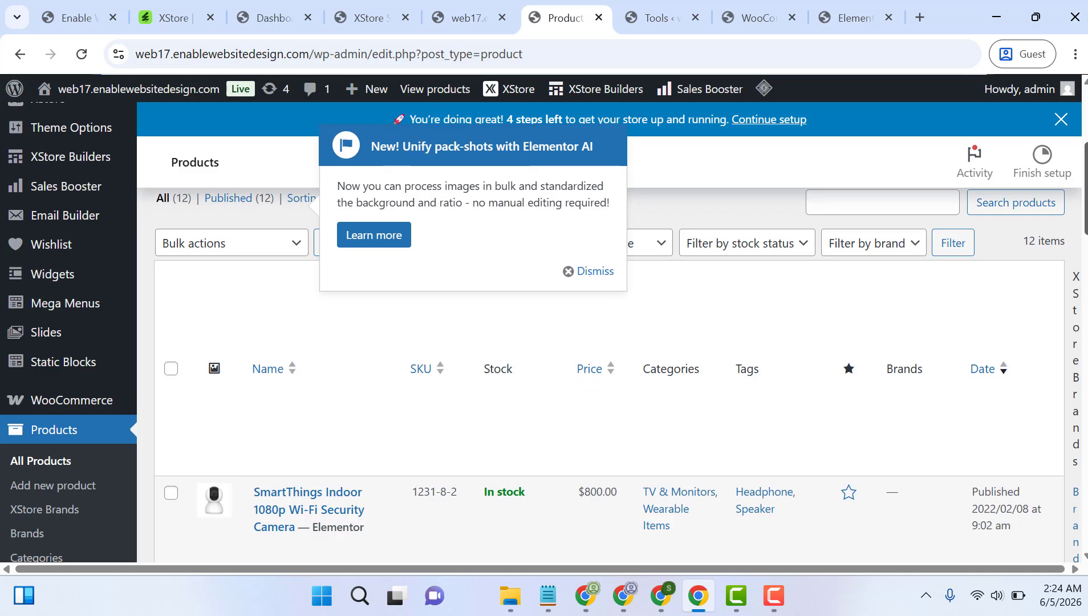
# Step: Open the WooCommerce payment settings and review the available payment providers
pyautogui.moveTo(57, 405)
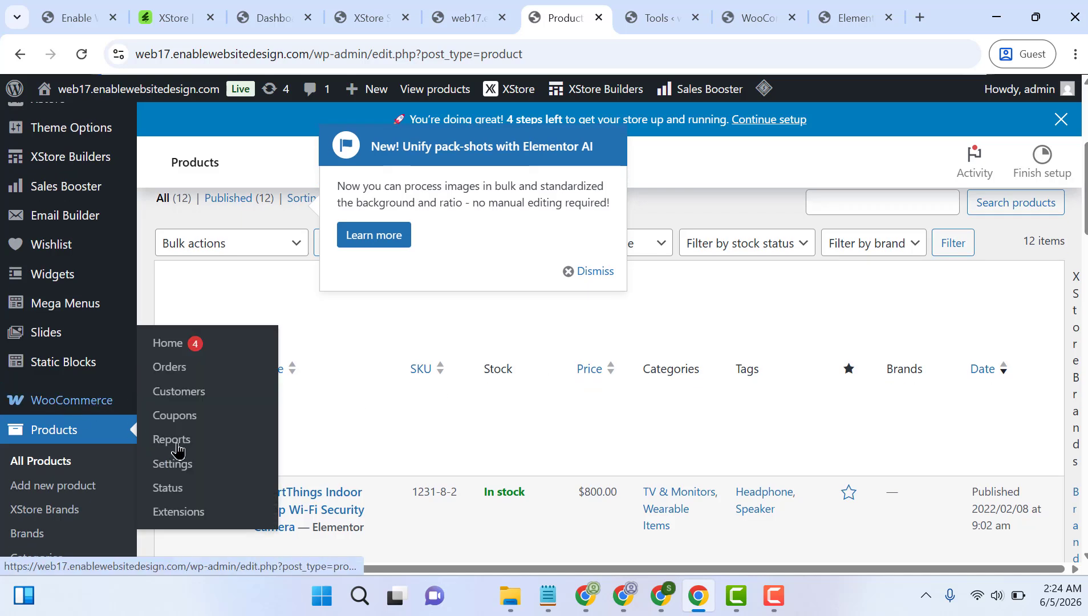
pyautogui.click(178, 474)
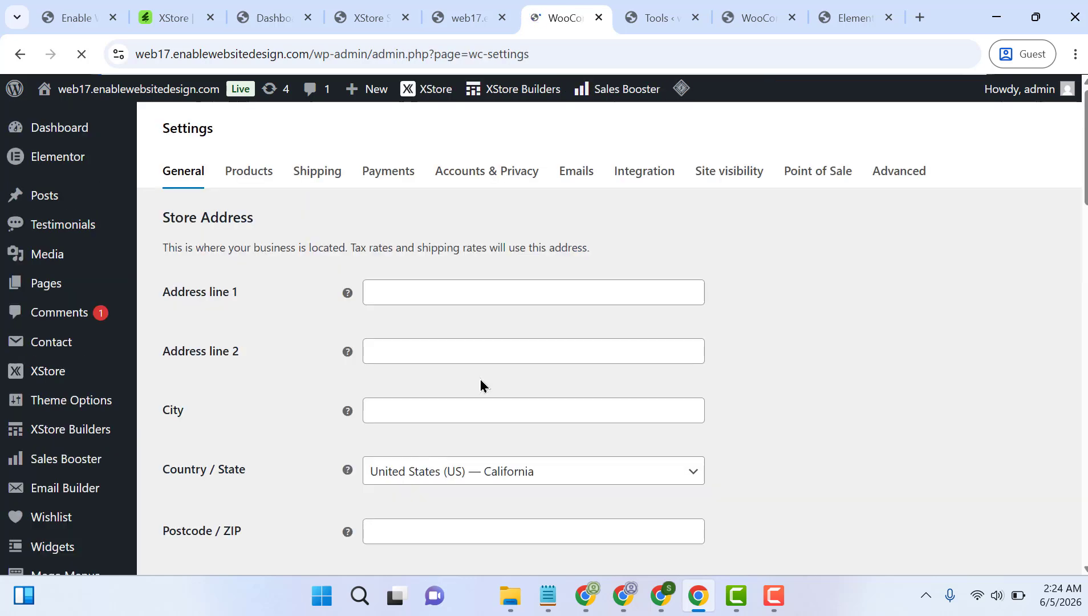
pyautogui.click(373, 178)
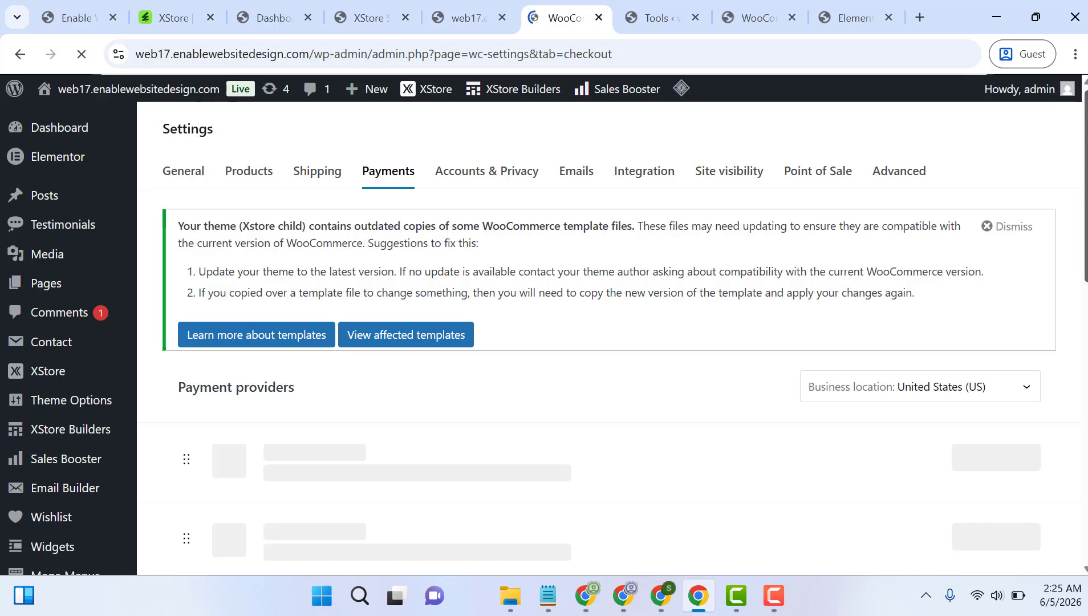
pyautogui.scroll(-6, 610, 339)
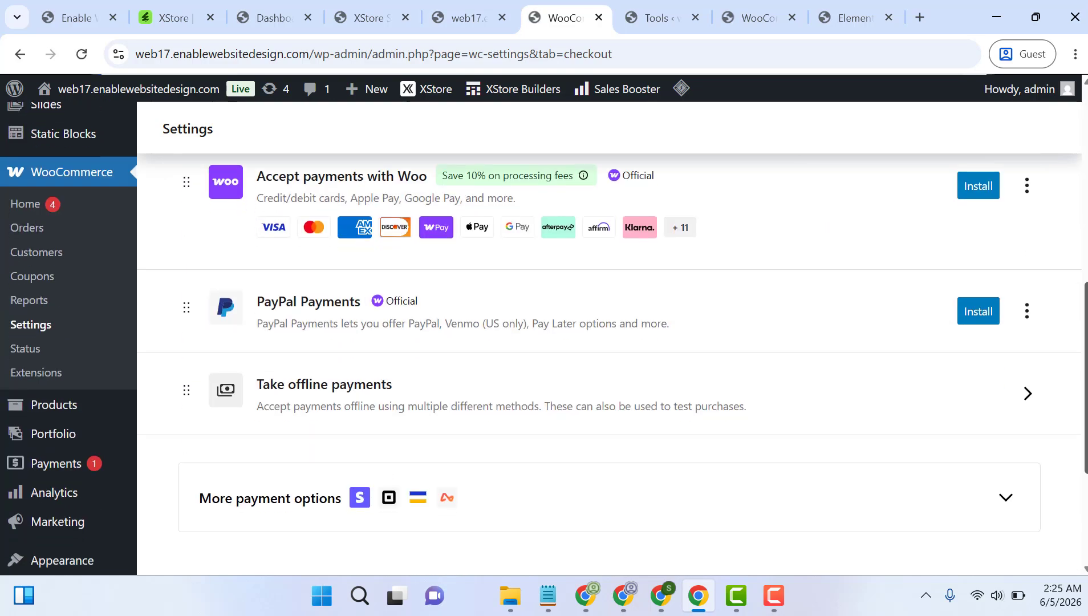
pyautogui.scroll(2, 609, 339)
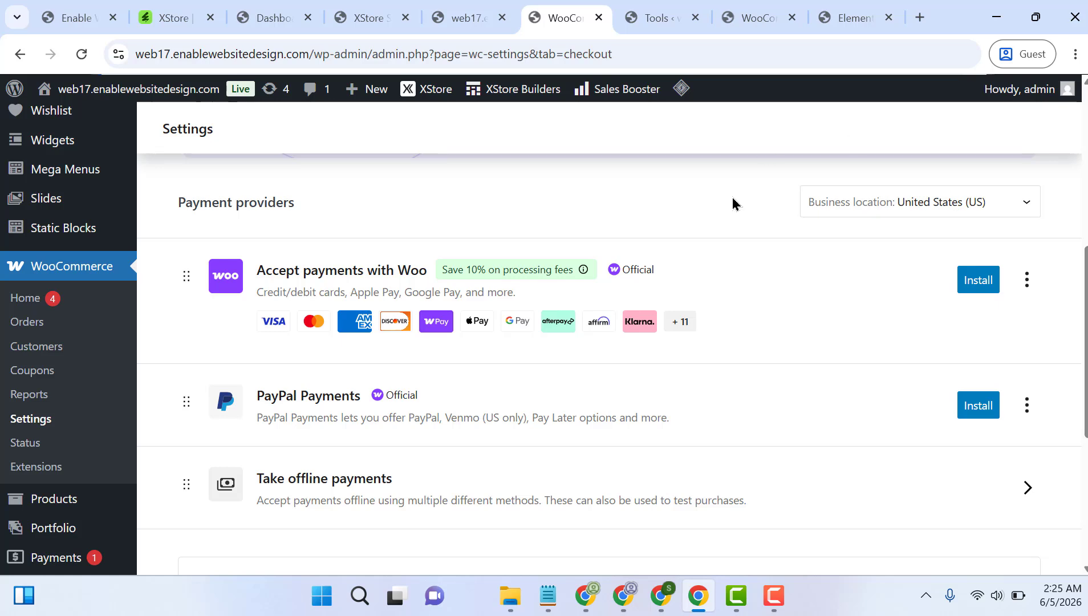
# Step: Open the homepage for editing with Elementor in a tab next to the live site, closing the Tools and site visibility tabs
pyautogui.click(468, 17)
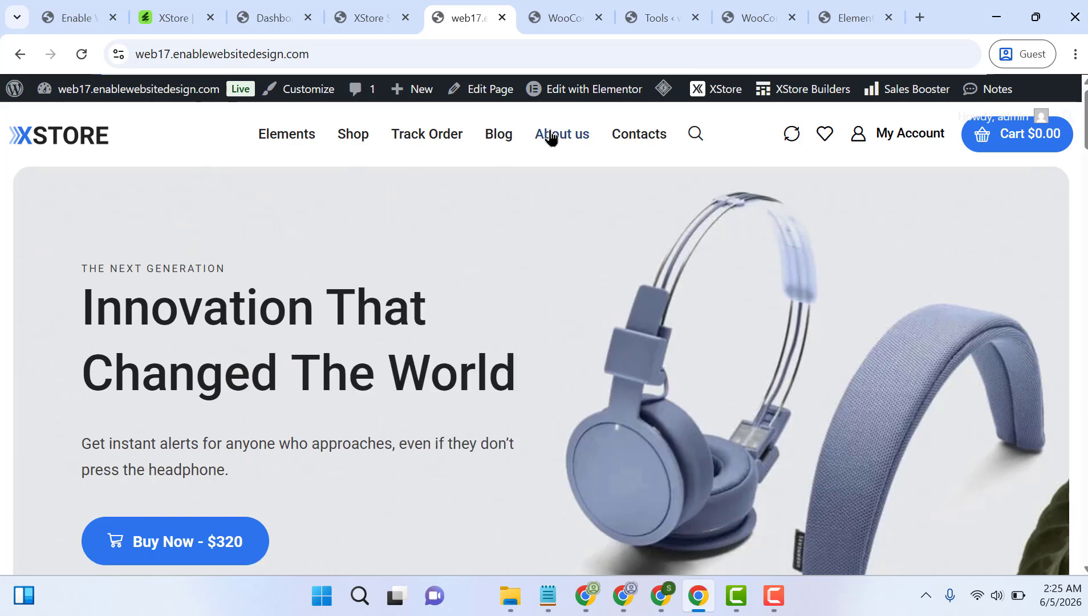
pyautogui.middleClick(580, 97)
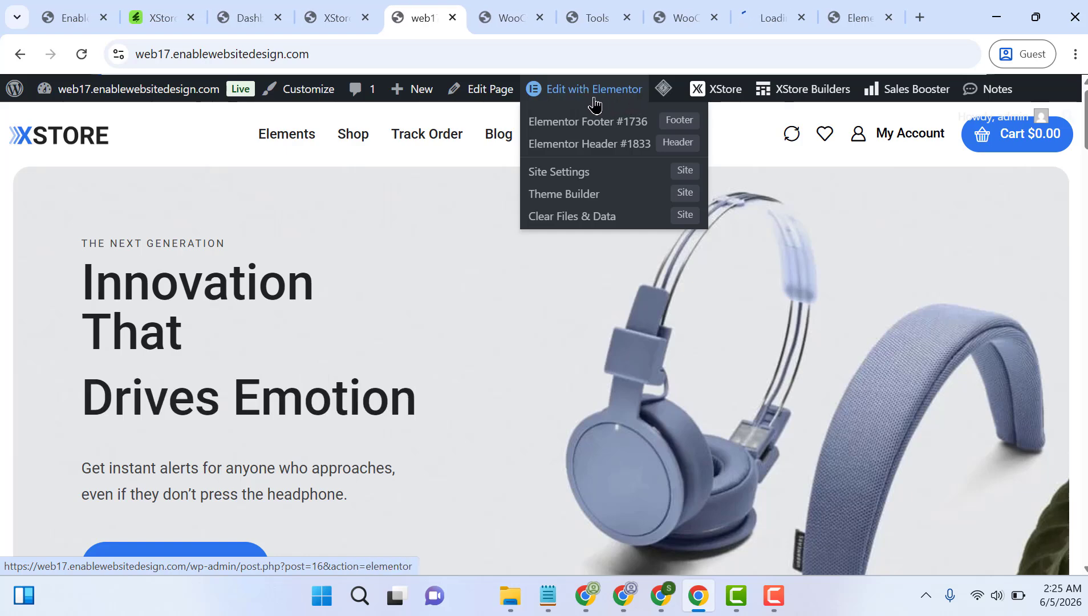
pyautogui.click(787, 10)
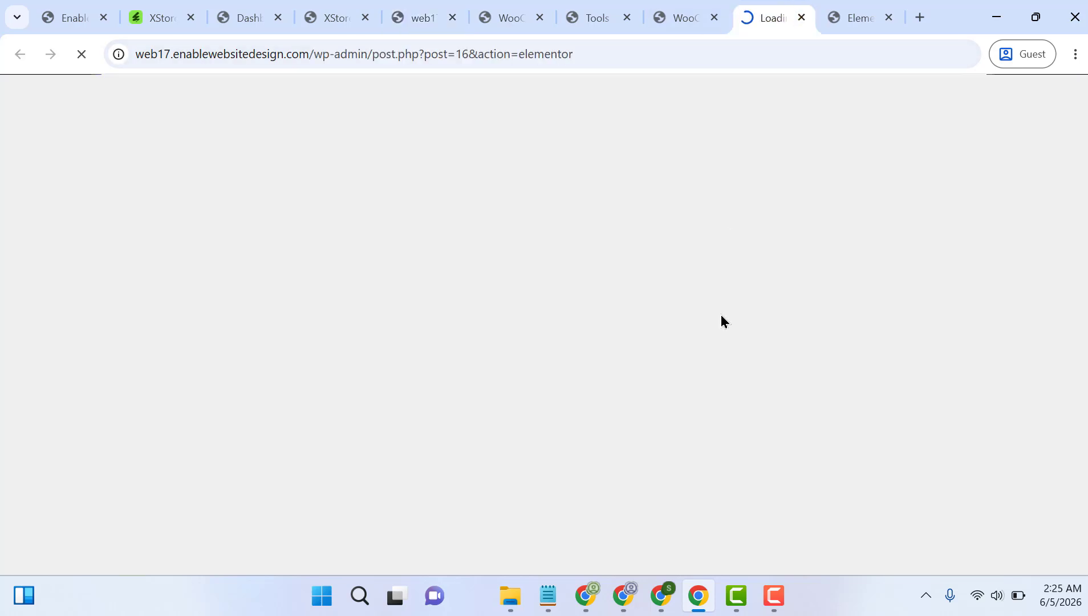
pyautogui.click(628, 24)
pyautogui.click(628, 24)
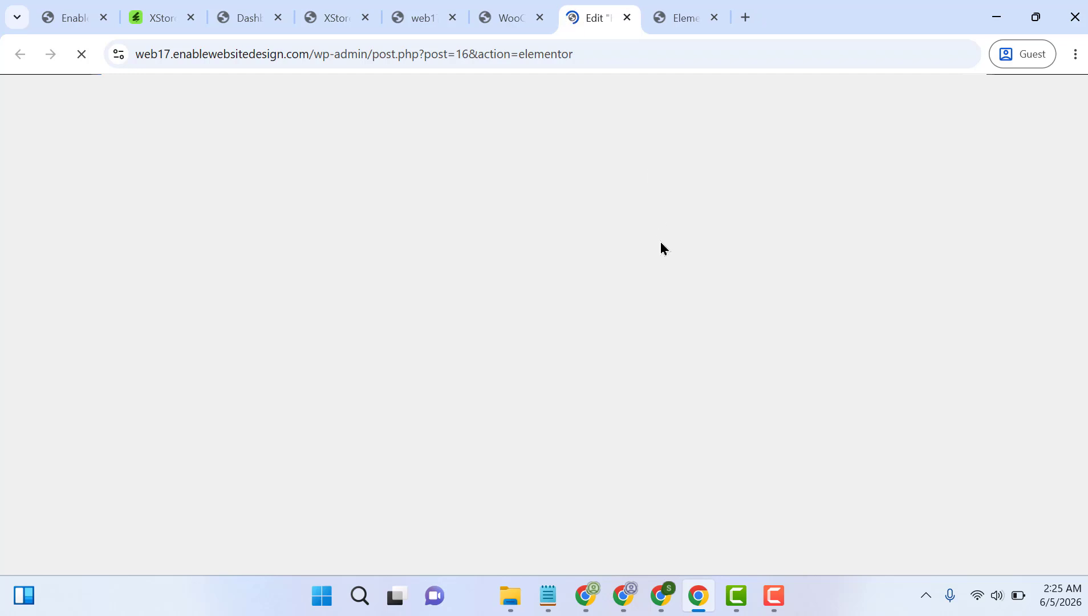
pyautogui.moveTo(756, 5); pyautogui.dragTo(644, 12)
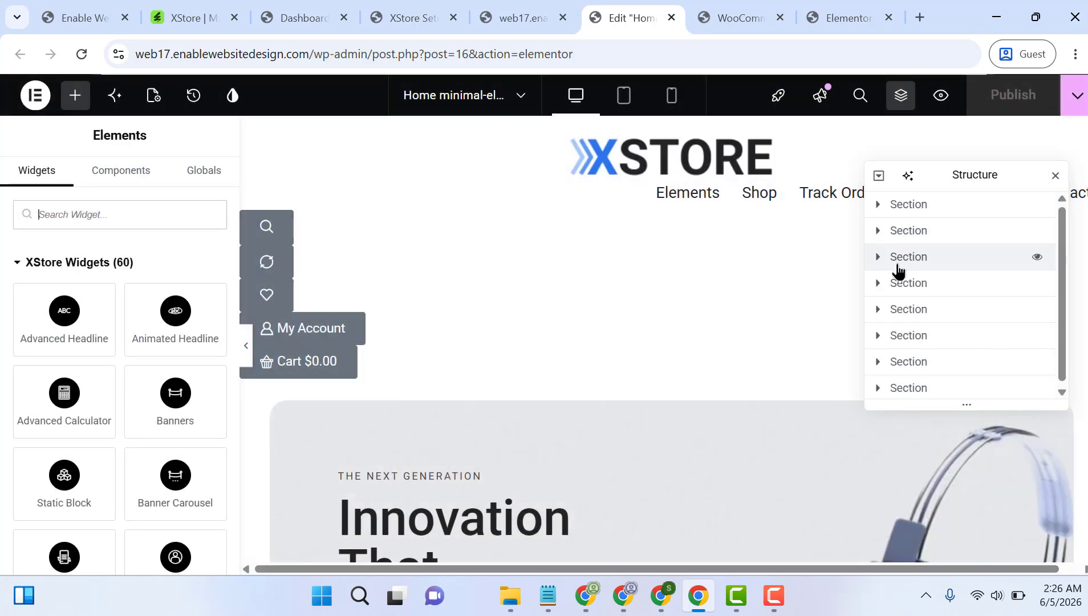
pyautogui.click(1064, 568)
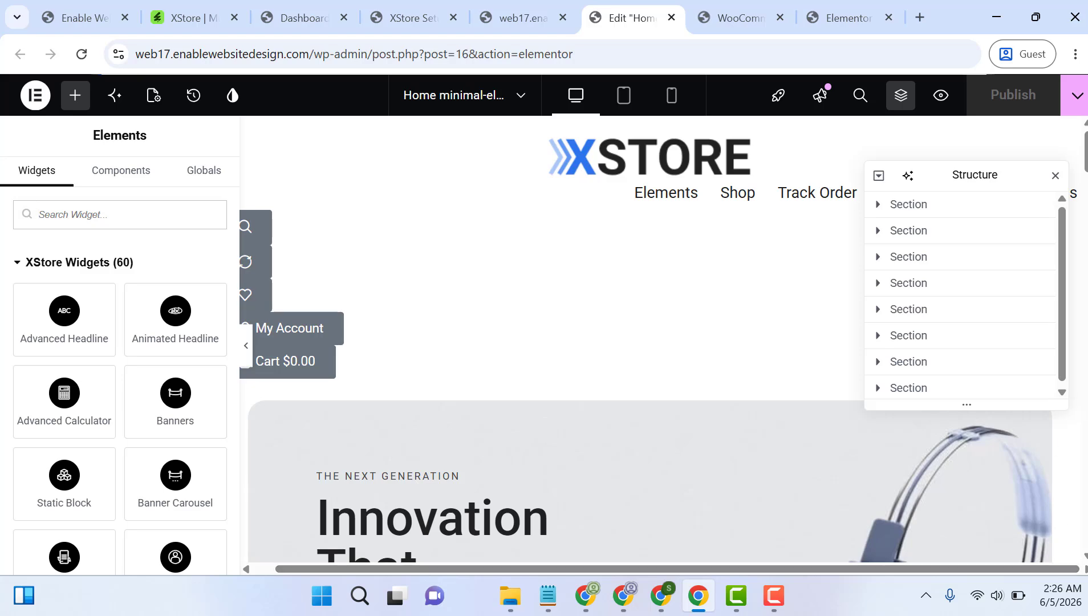
pyautogui.moveTo(1086, 151)
pyautogui.mouseDown()
pyautogui.moveTo(1086, 177)
pyautogui.moveTo(1086, 166)
pyautogui.mouseUp()
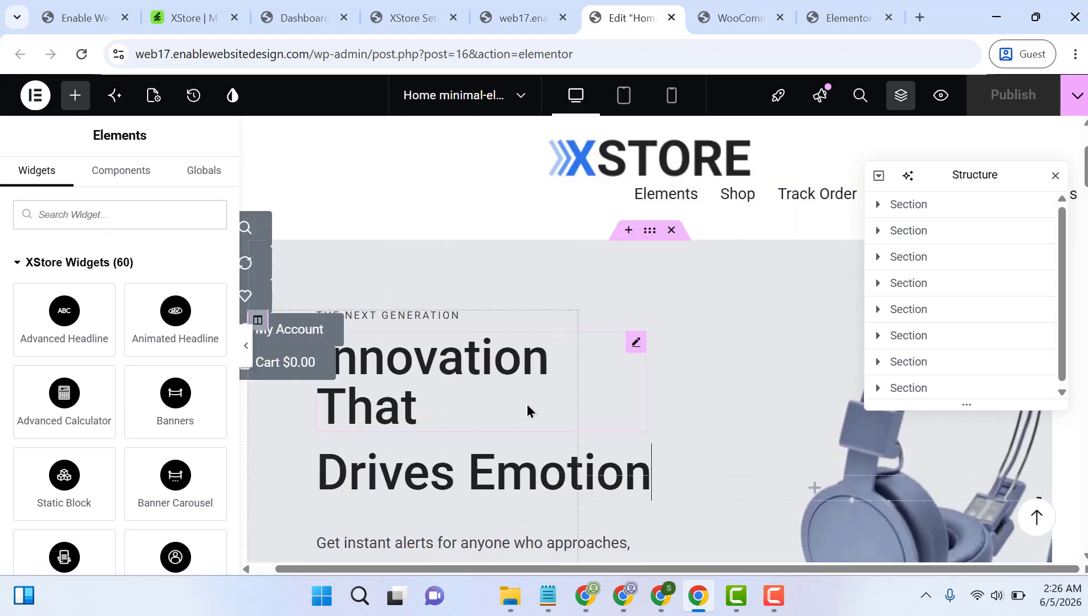
pyautogui.hotkey('shift', 'Home')
pyautogui.press('BackSpace')
pyautogui.write('C')
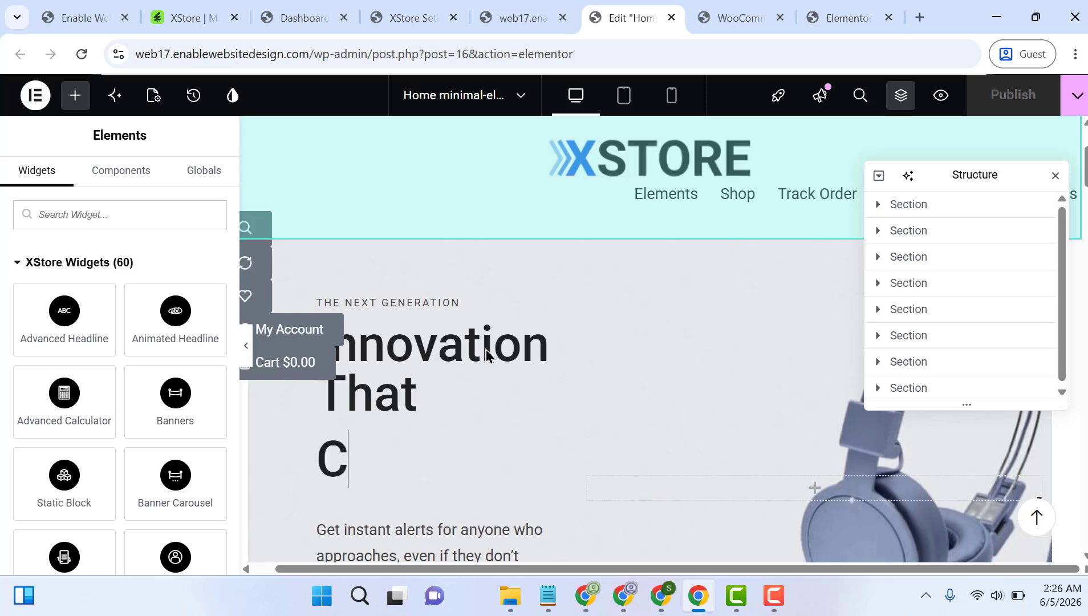
pyautogui.write('hanged The W')
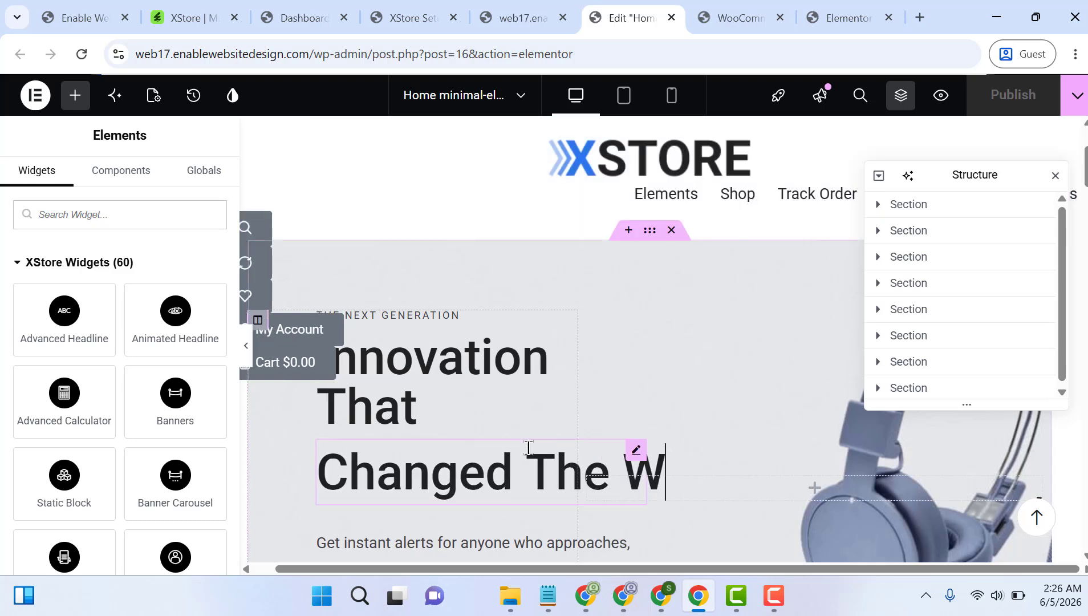
pyautogui.write('orld')
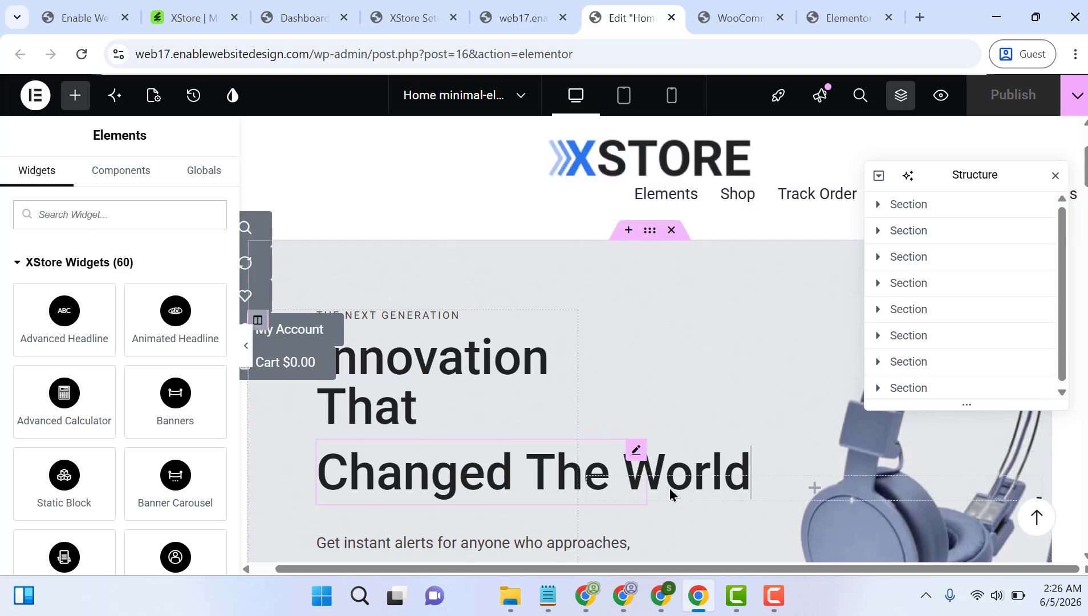
pyautogui.tripleClick(638, 450)
pyautogui.press('BackSpace')
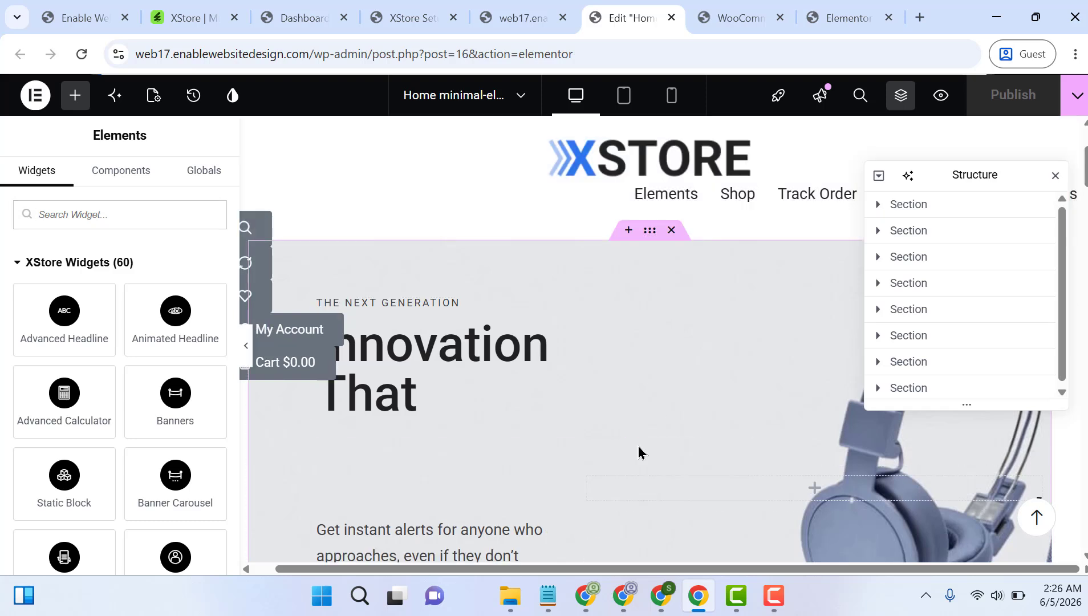
pyautogui.write('Drives Emoti')
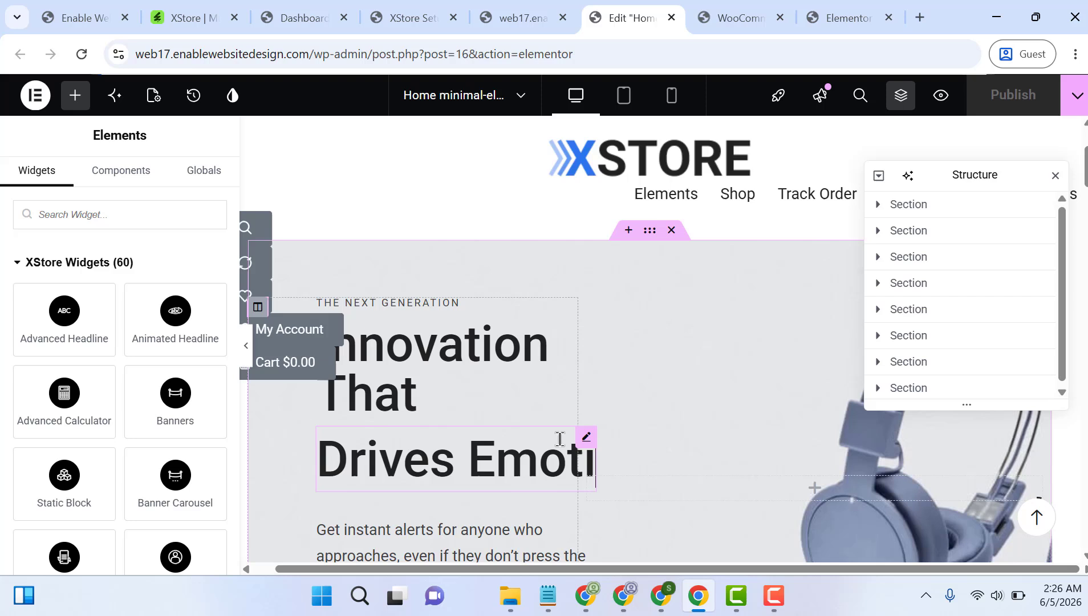
# Step: Open the settings of the hero section's Animated Headline and examine its animated text lines
pyautogui.click(585, 443)
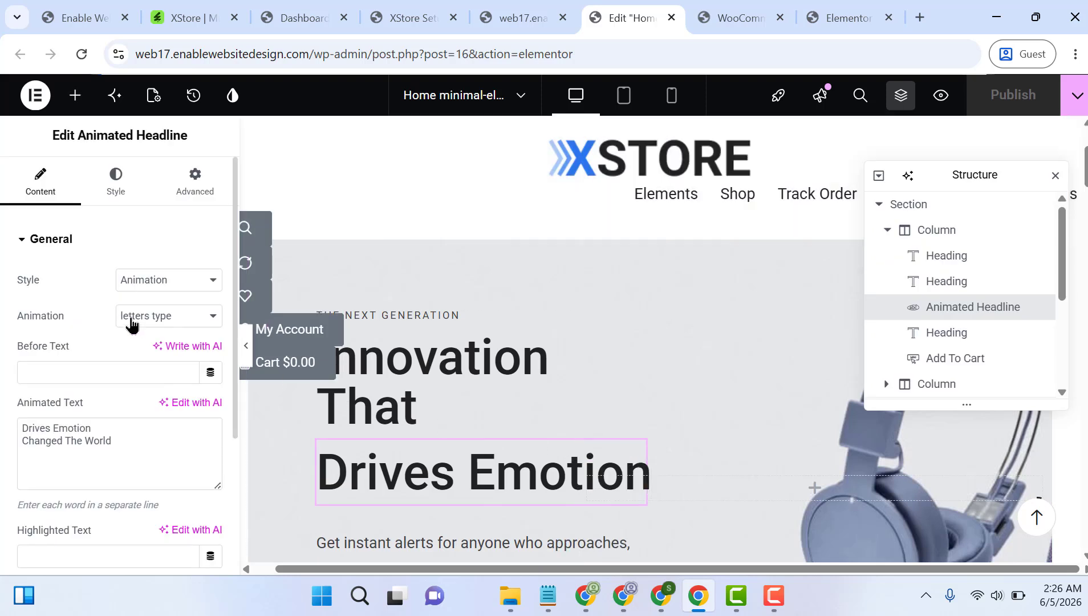
pyautogui.moveTo(134, 442); pyautogui.dragTo(1, 406)
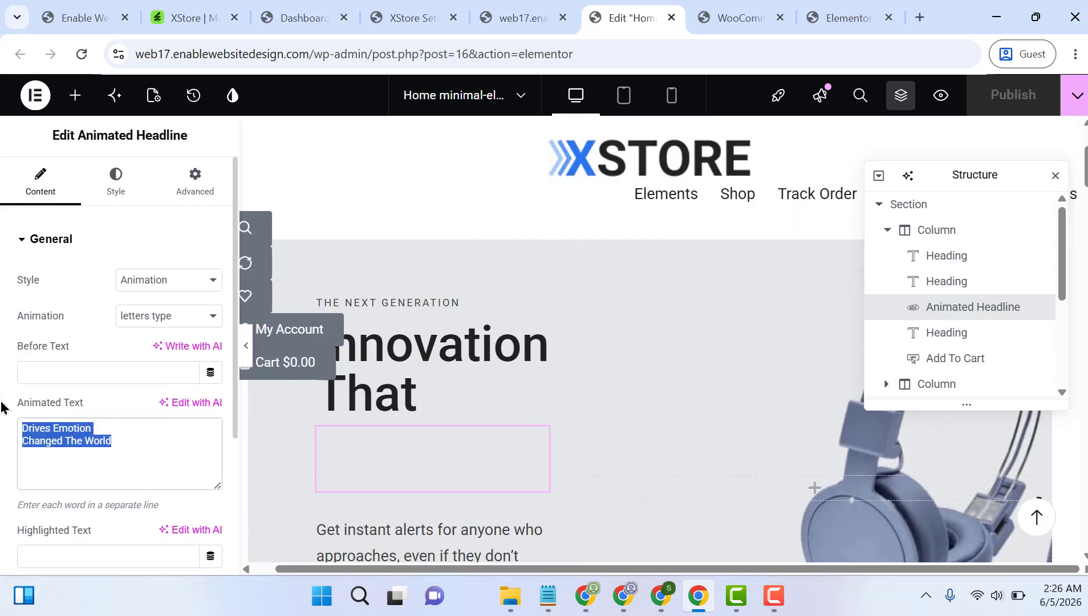
pyautogui.click(77, 452)
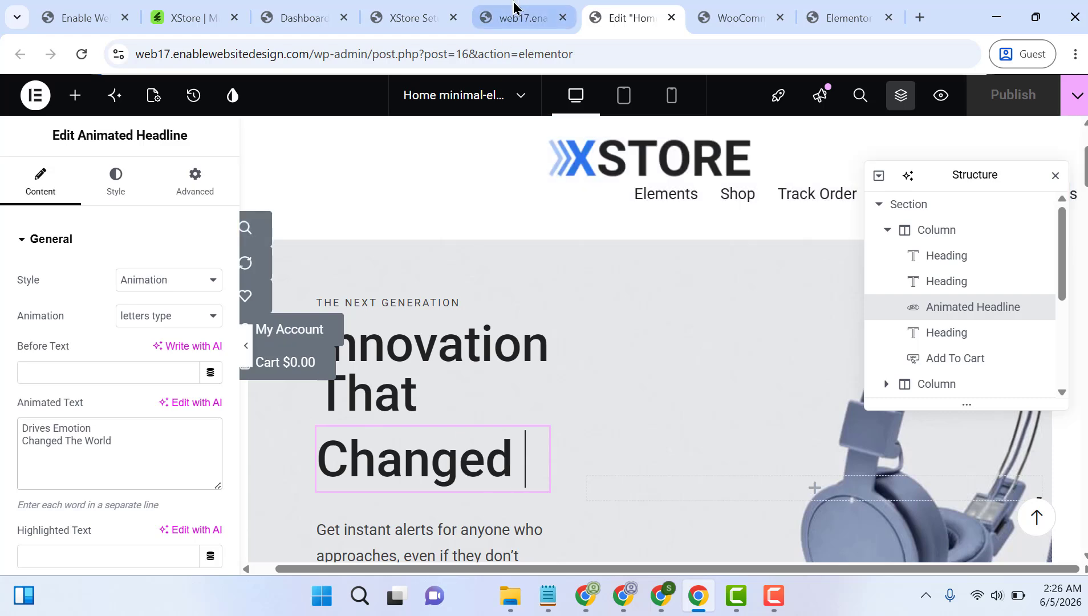
# Step: Return to the live homepage and bring up the Elementor editing options for its footer and header
pyautogui.click(520, 17)
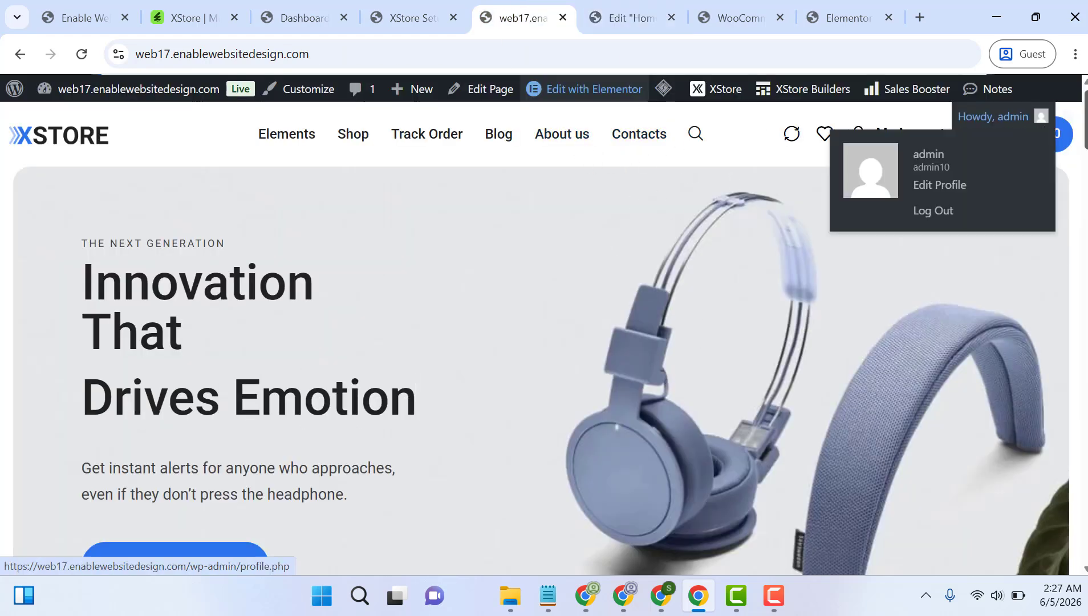
pyautogui.scroll(-1, 1049, 116)
pyautogui.moveTo(1086, 127)
pyautogui.mouseDown()
pyautogui.moveTo(1086, 527)
pyautogui.moveTo(1085, 117)
pyautogui.mouseUp()
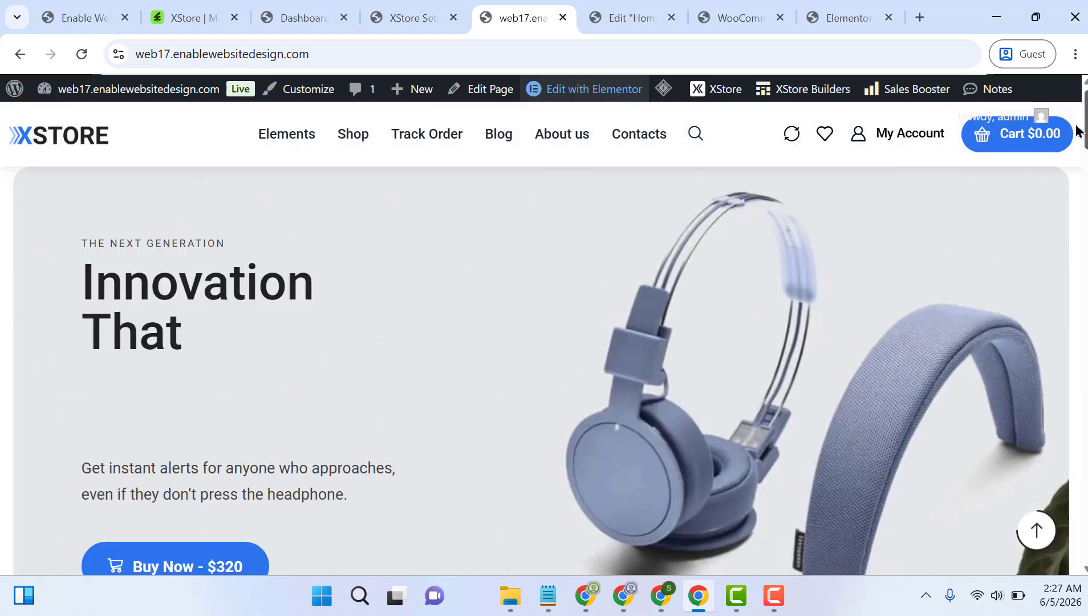
pyautogui.moveTo(597, 138)
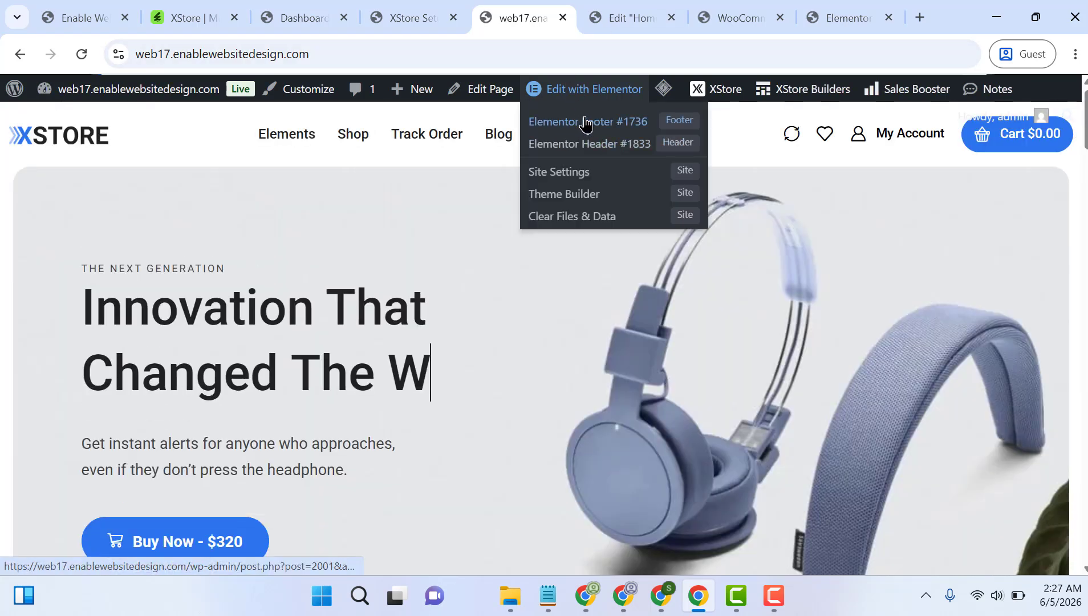